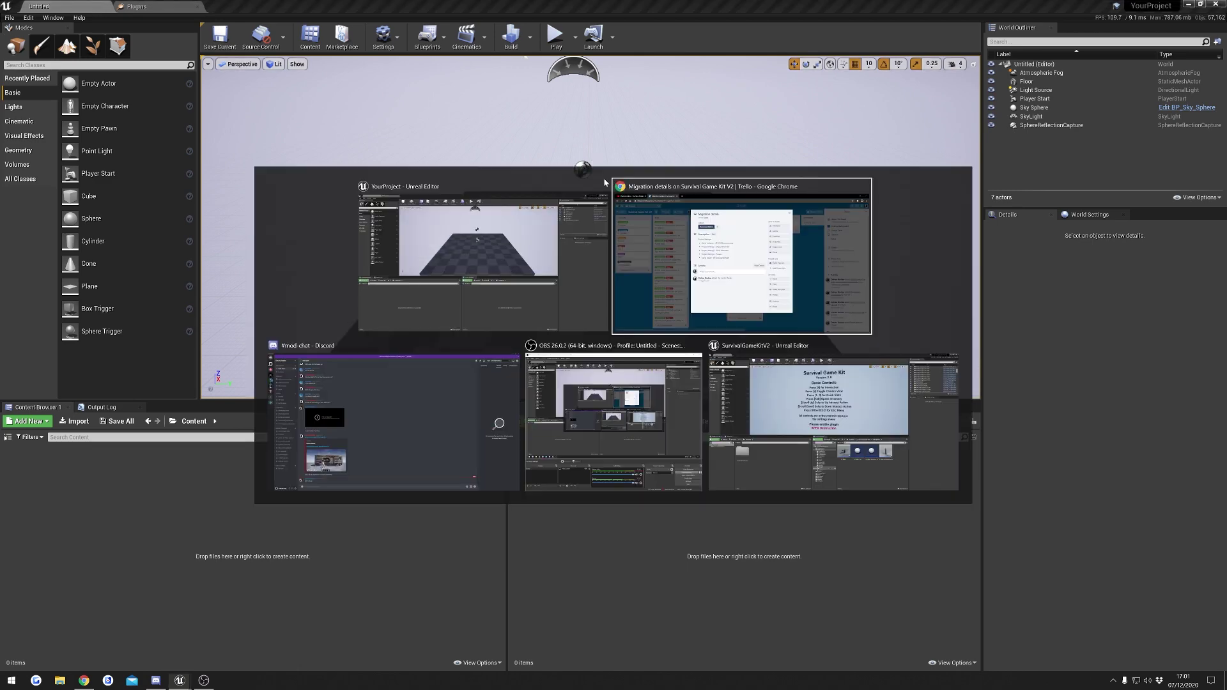
- Switch from the YourProject editor to the SurvivalGameKitV2 editor window
key(alt+Tab)
key(alt+Tab)
key(alt+Tab)
key(alt+Tab)
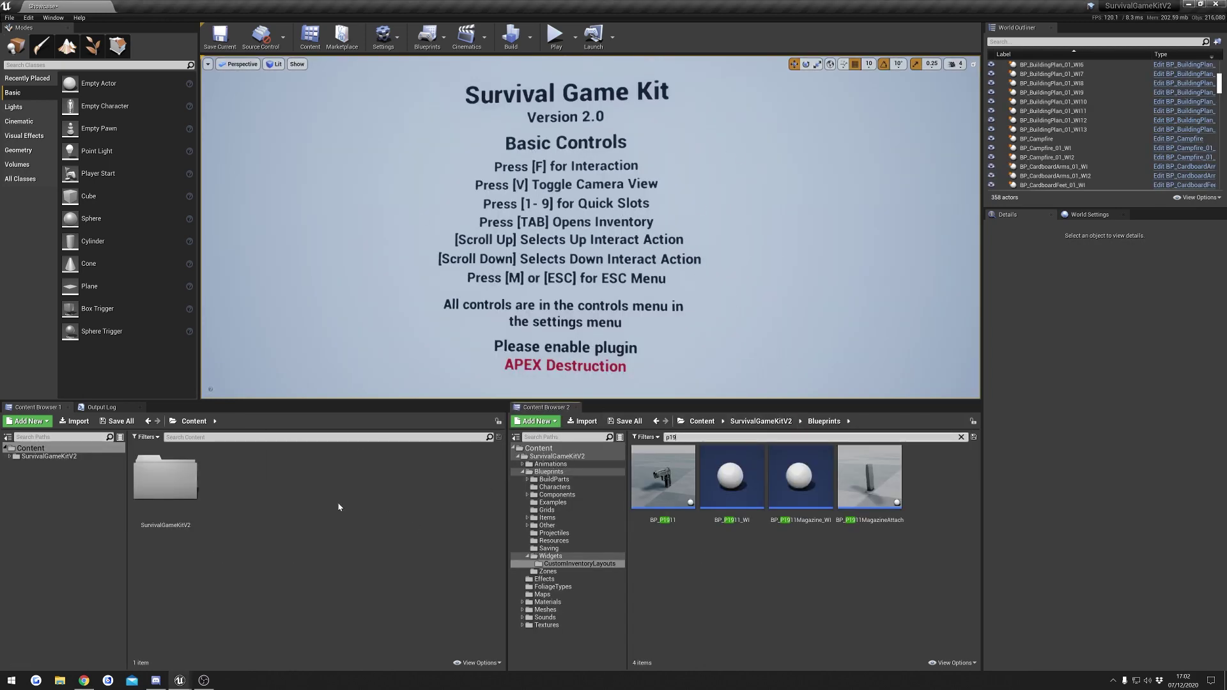
- Start a Migrate of the SurvivalGameKitV2 content folder to bring up its asset report
right_click(176, 504)
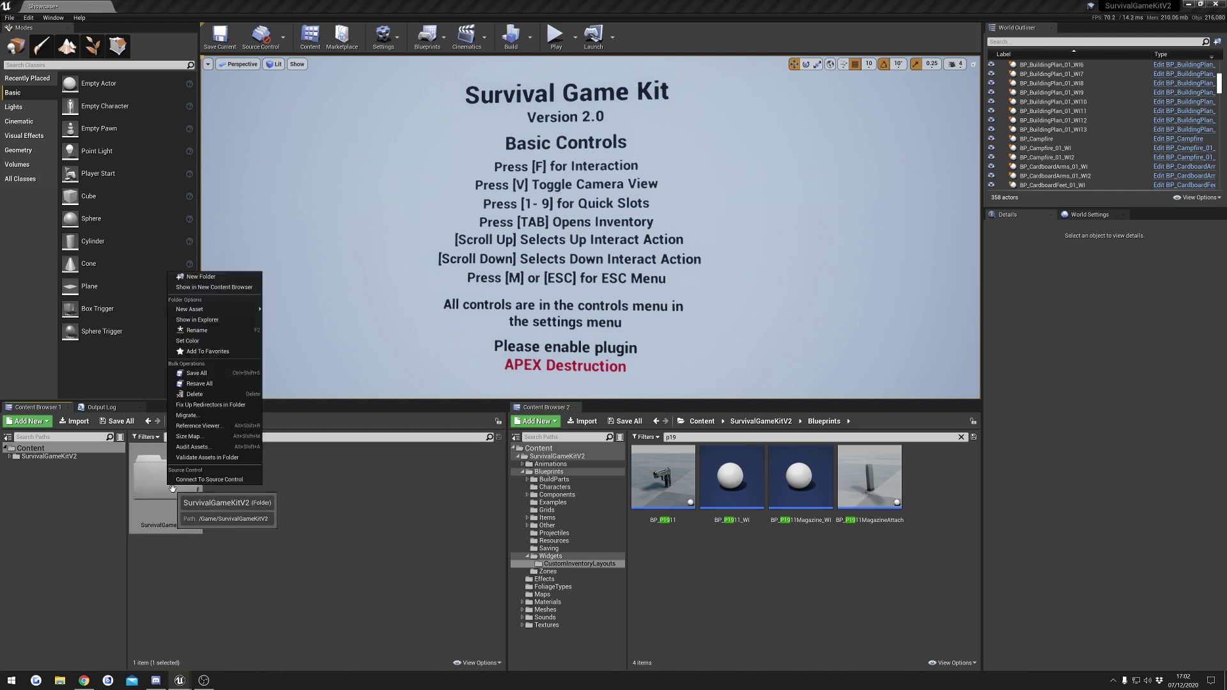
click(207, 416)
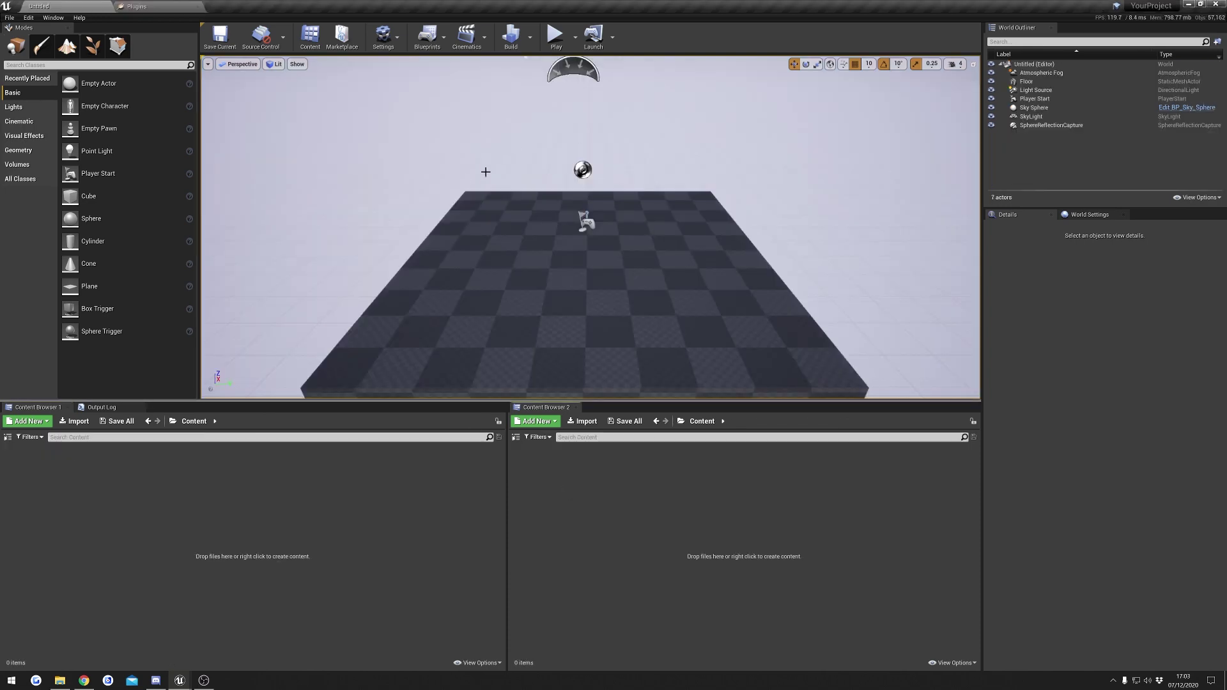
key(alt+Tab)
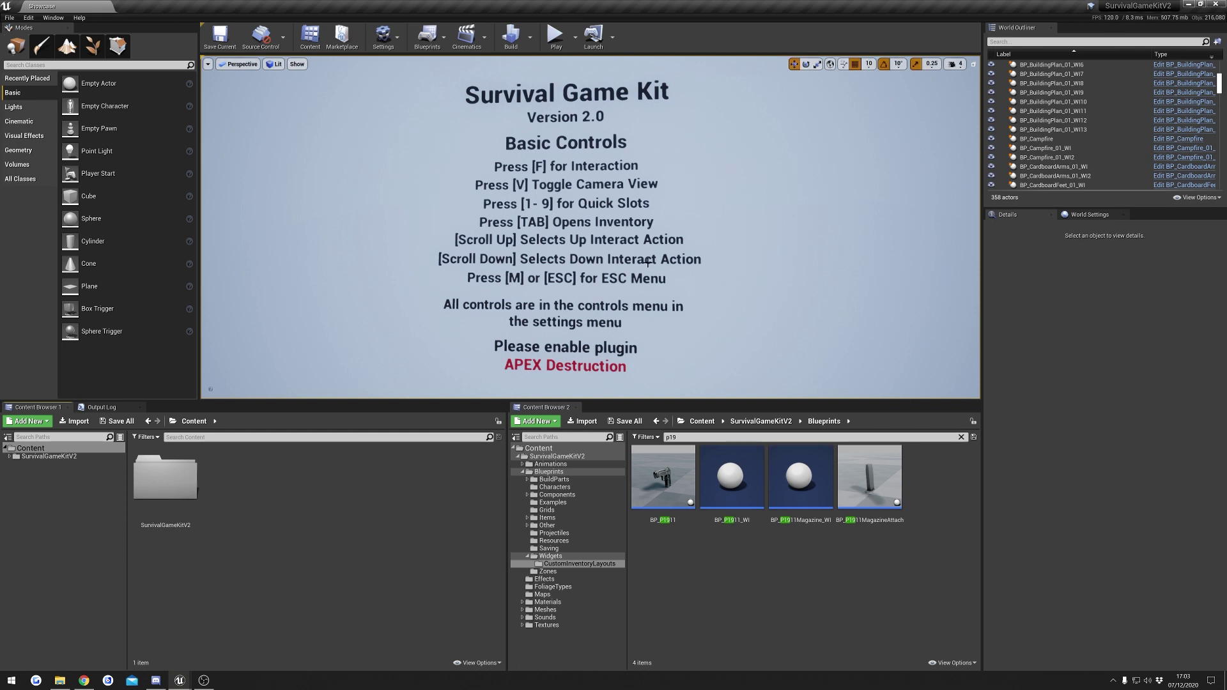
right_click(201, 491)
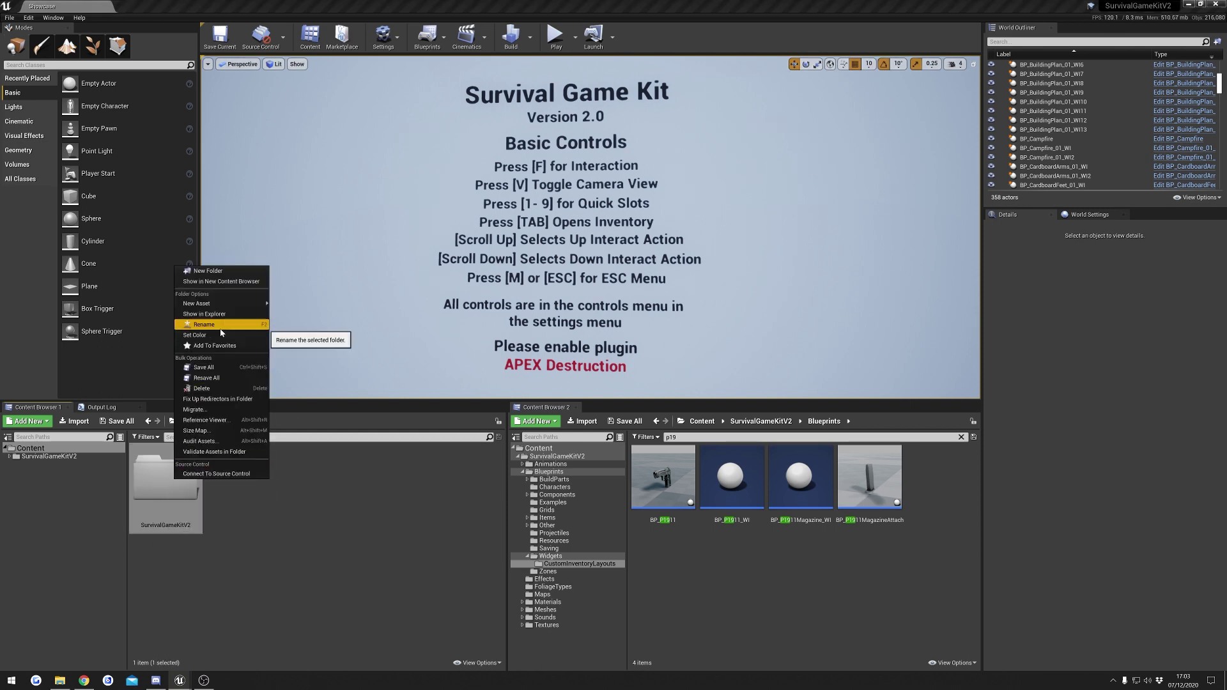
key(Escape)
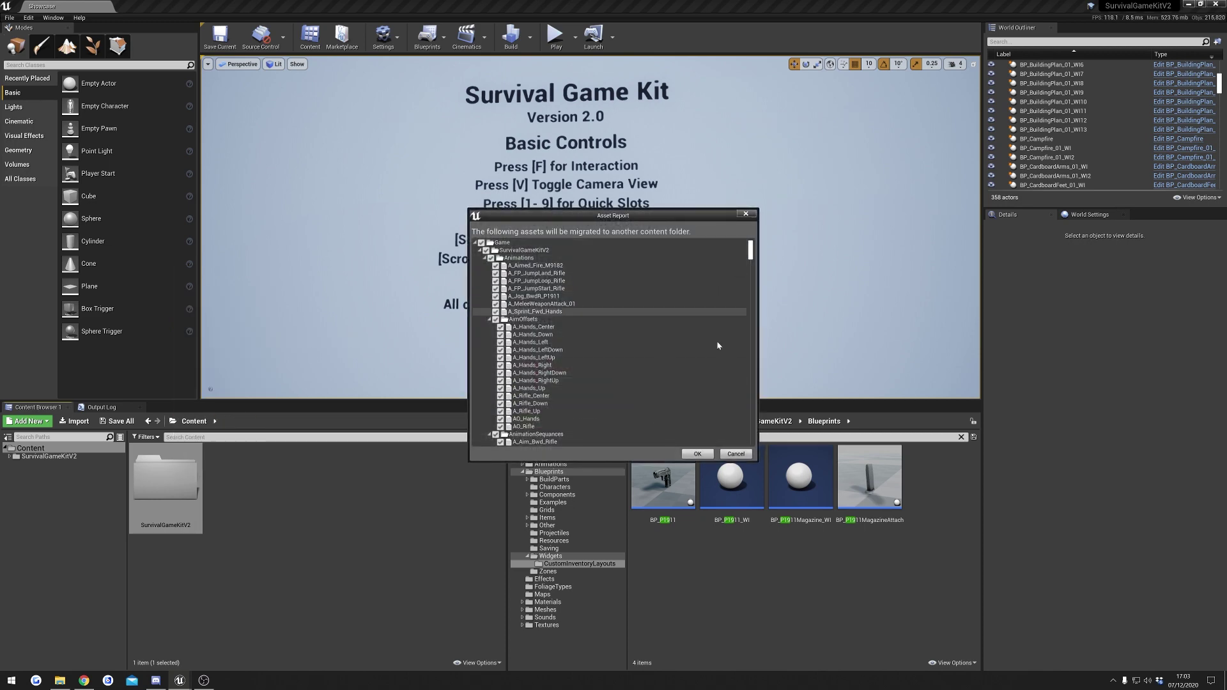
- Accept the asset report and choose Documents > Unreal Projects > YourProject > Content as the migration destination
click(697, 454)
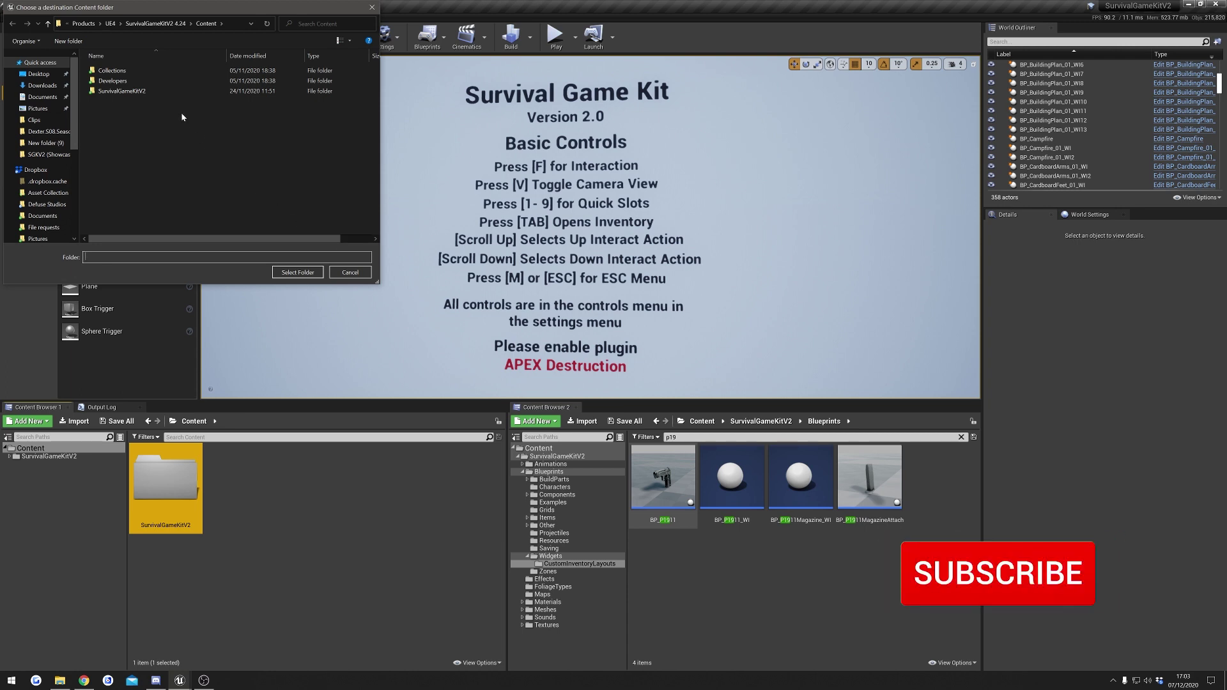
click(42, 97)
scroll(162, 130, down, 5)
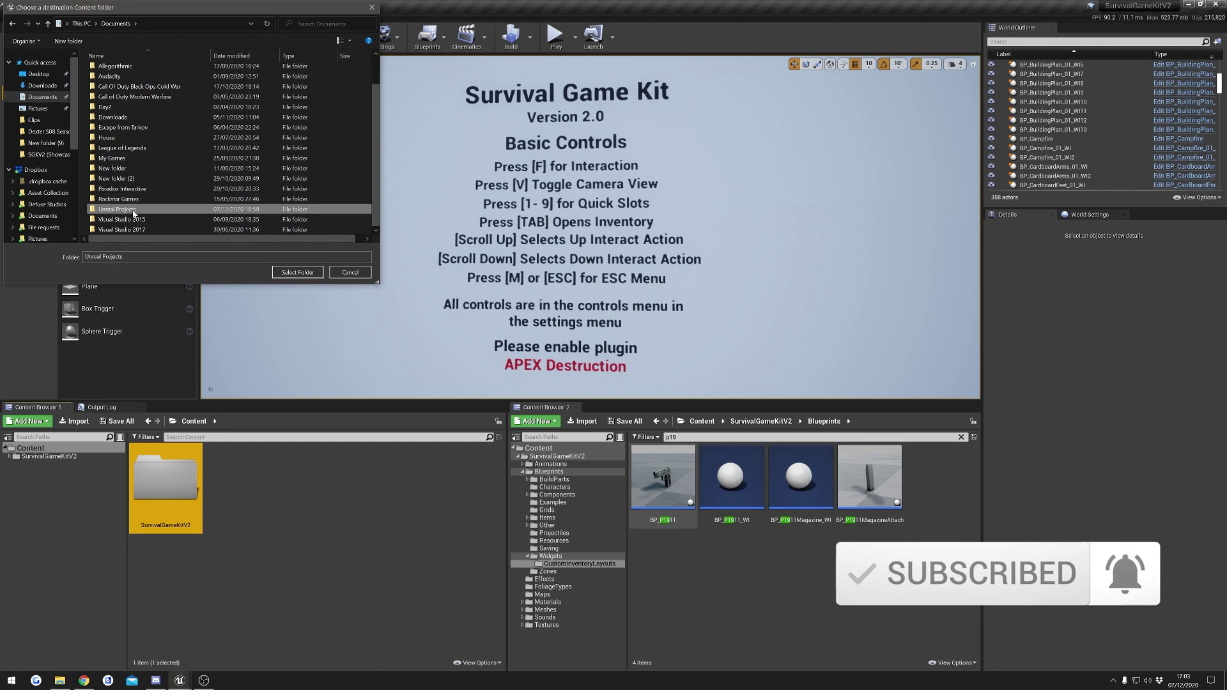
double_click(166, 214)
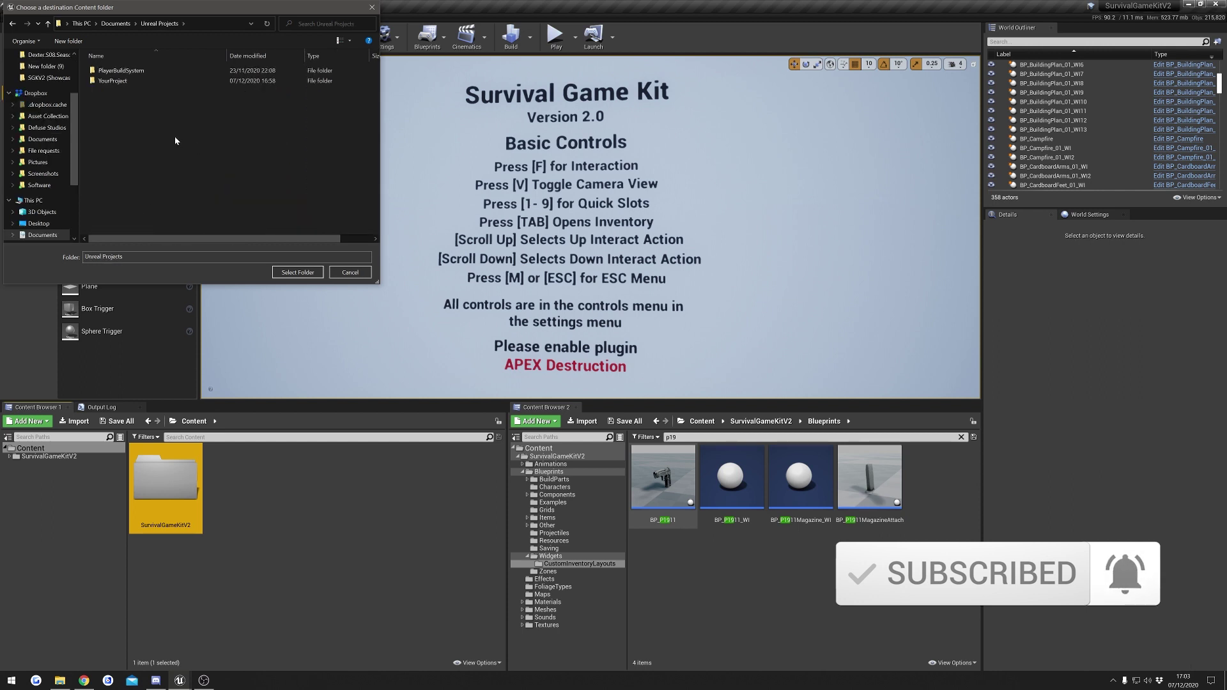
double_click(134, 82)
double_click(113, 83)
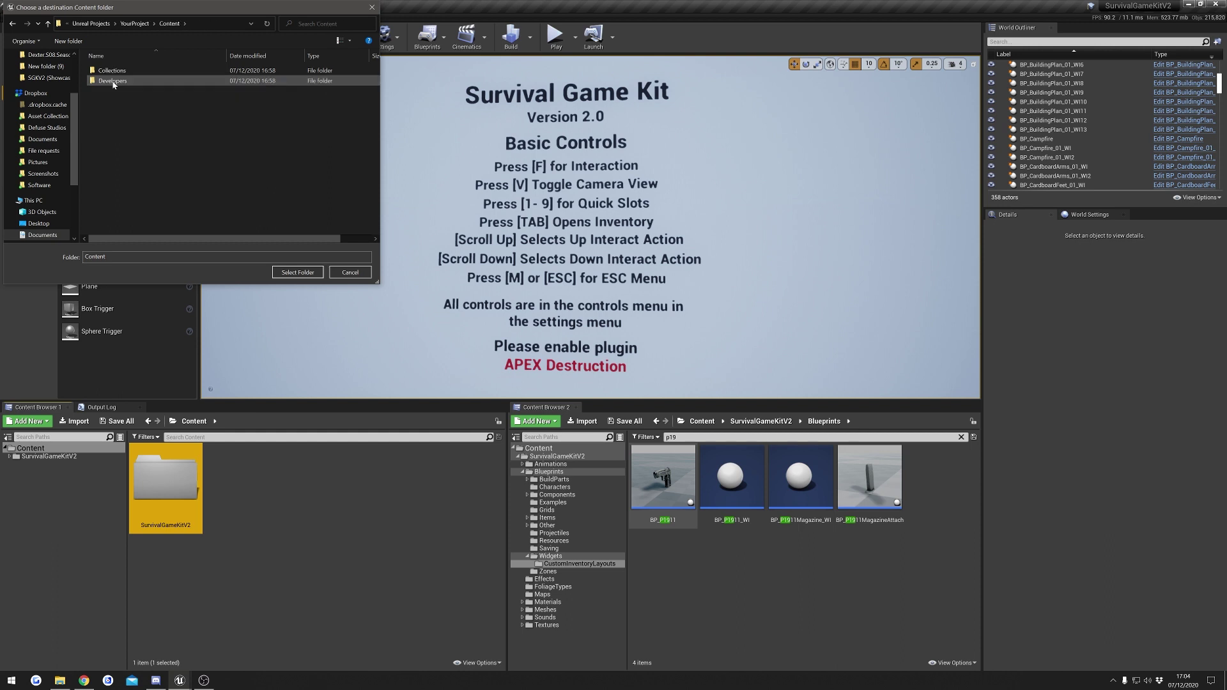
click(299, 273)
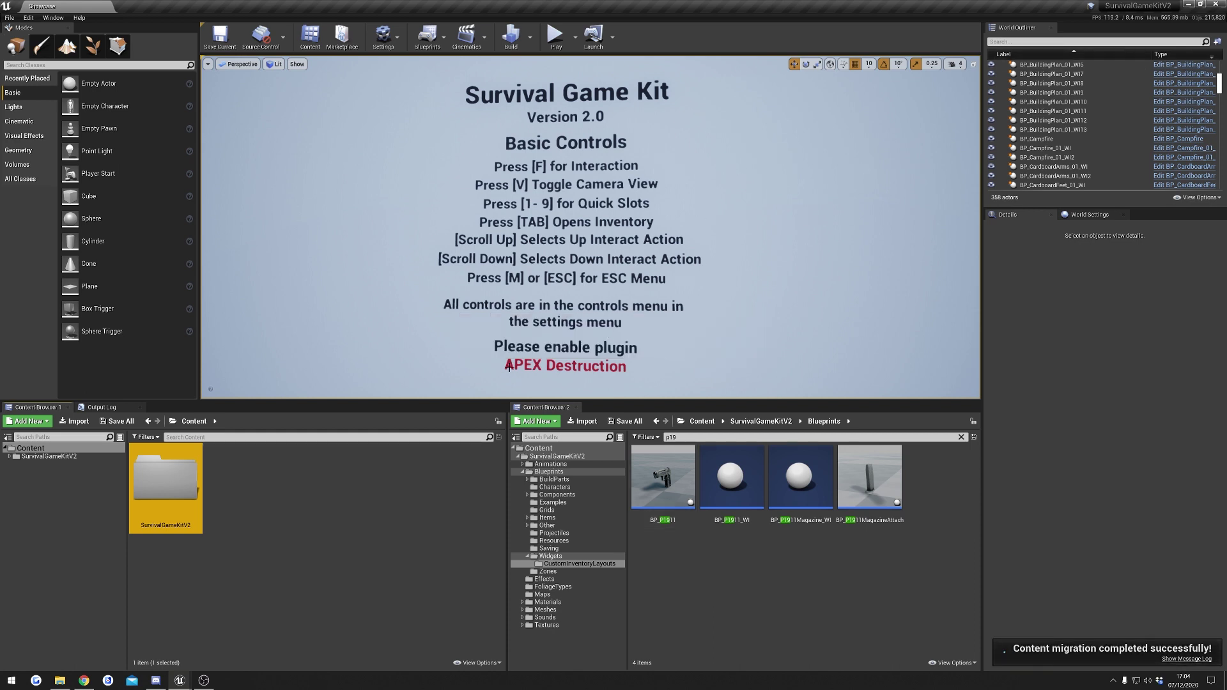
- Switch to the YourProject editor and open its Project Settings
mouse_move(180, 680)
click(230, 636)
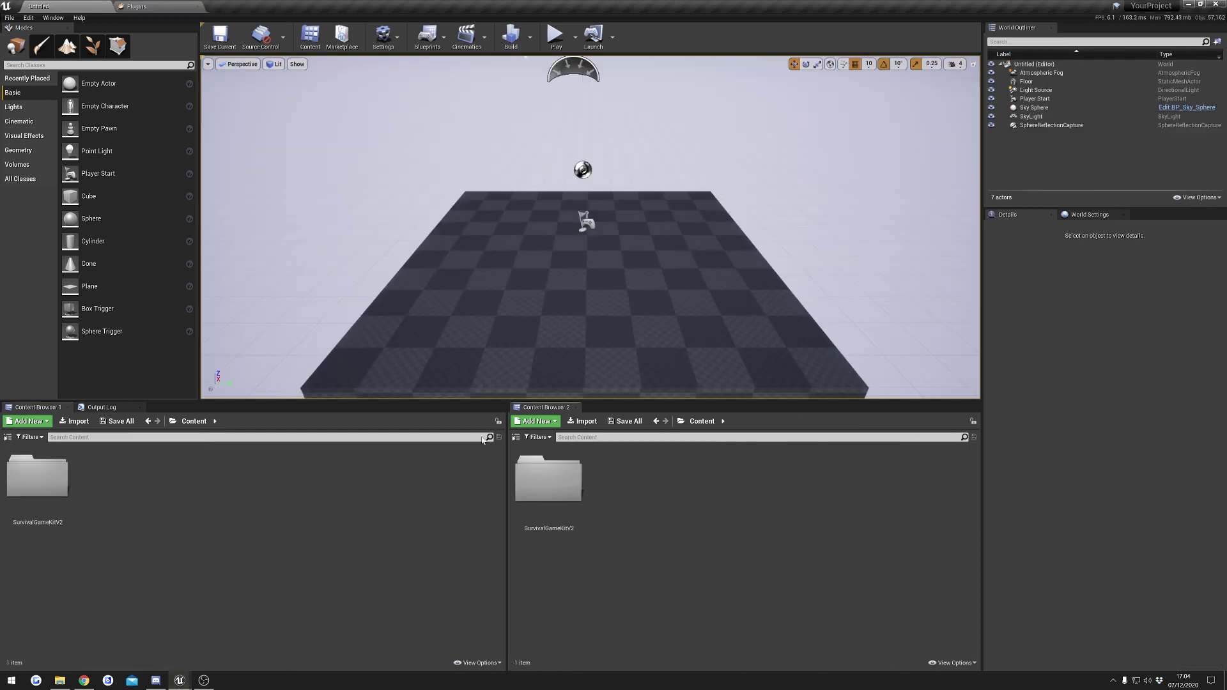
scroll(591, 263, down, 2)
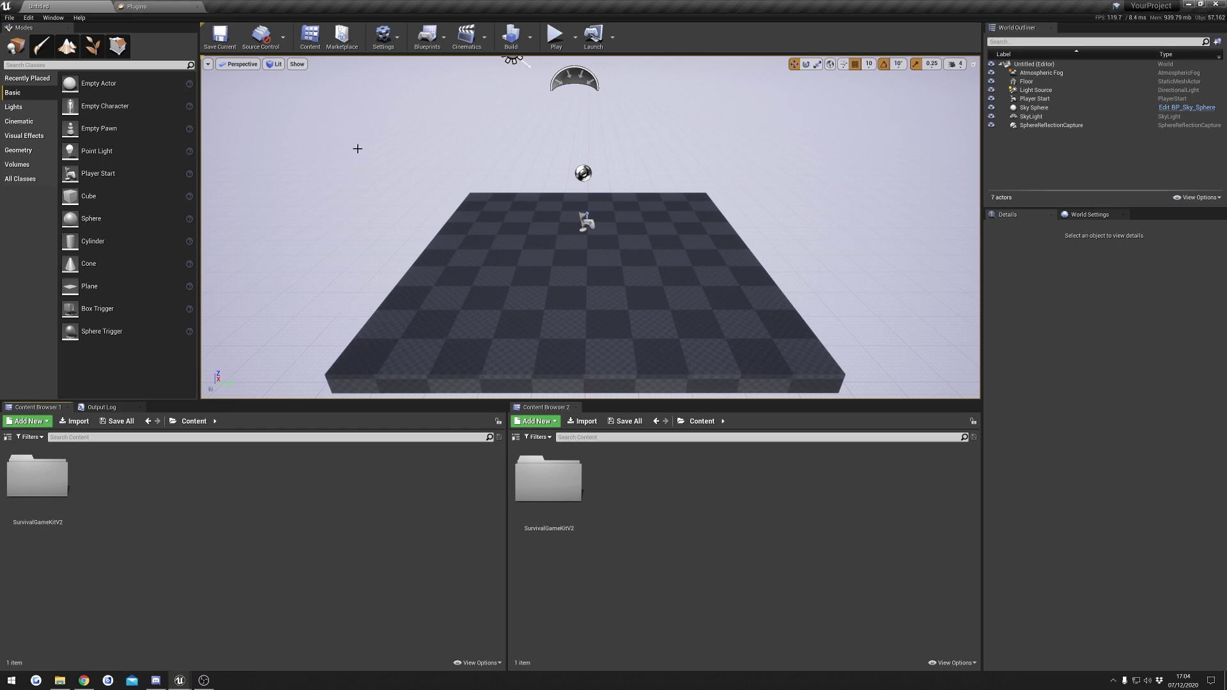
click(385, 38)
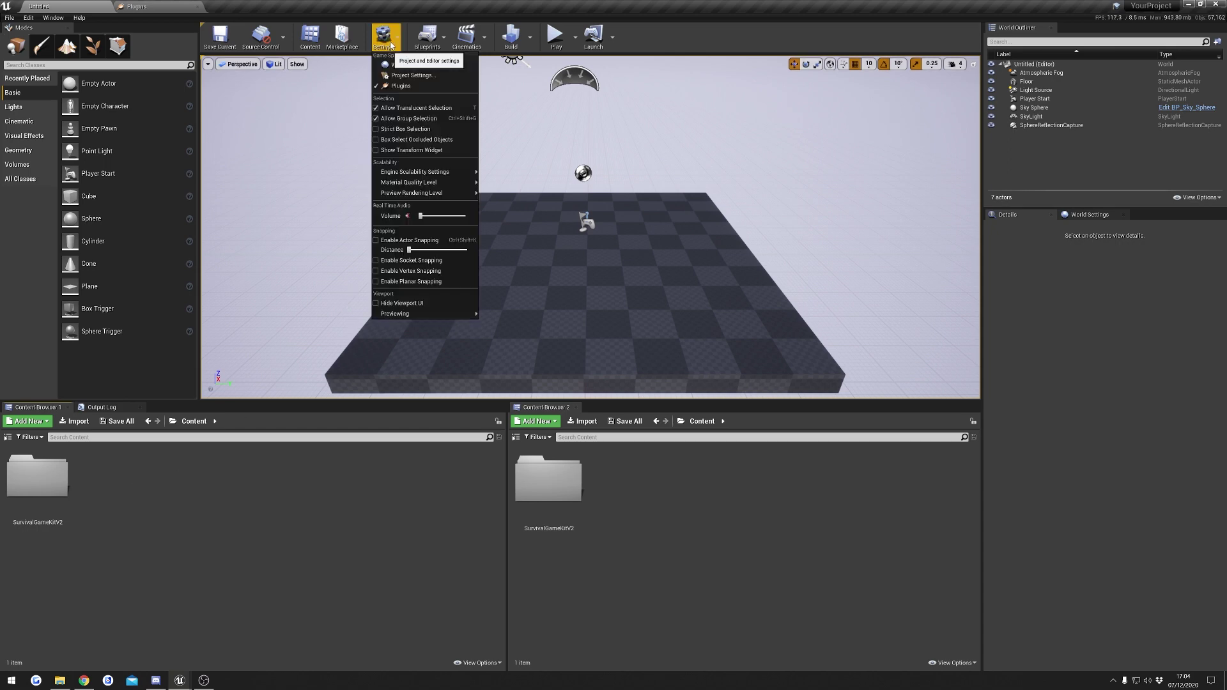
click(412, 76)
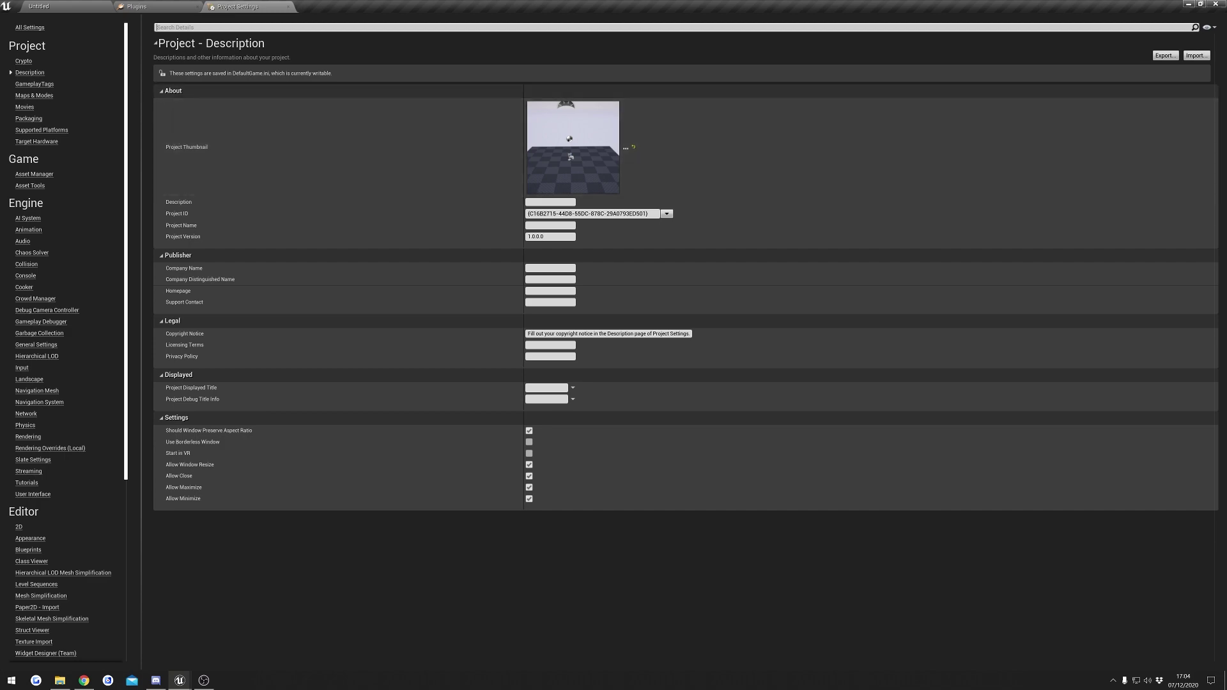
- Set Game Instance Class to BP_SGKGameInstance and show the full Maps & Modes page
text(game instance)
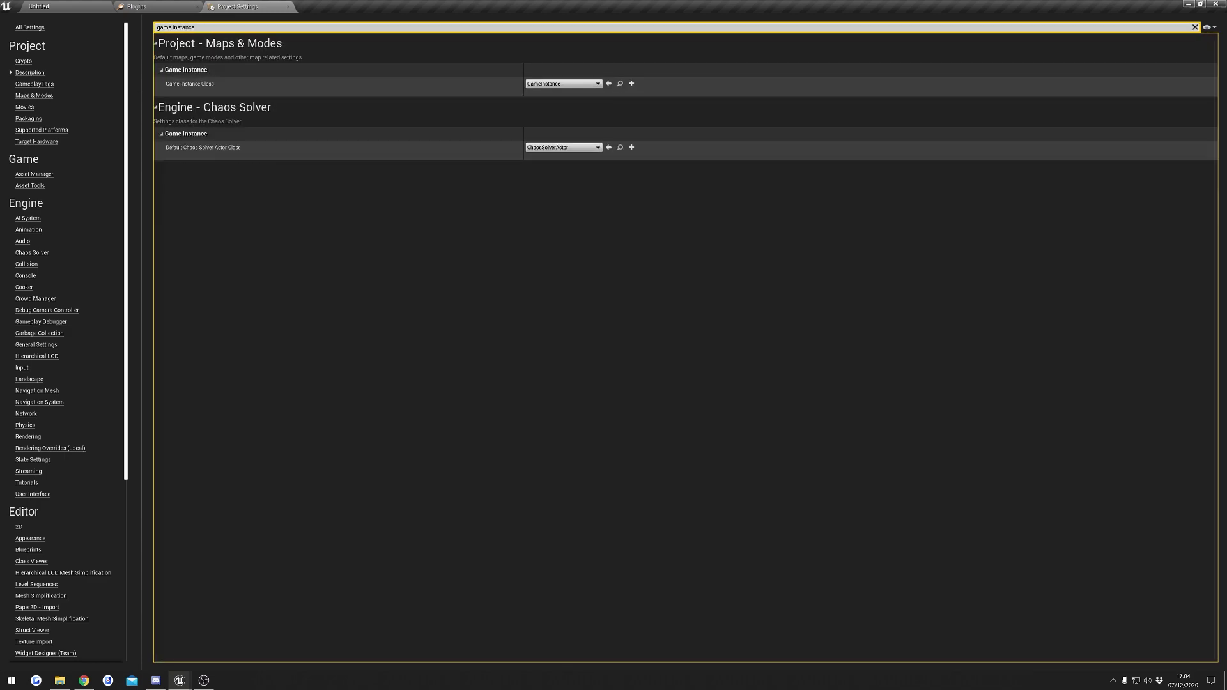
click(571, 86)
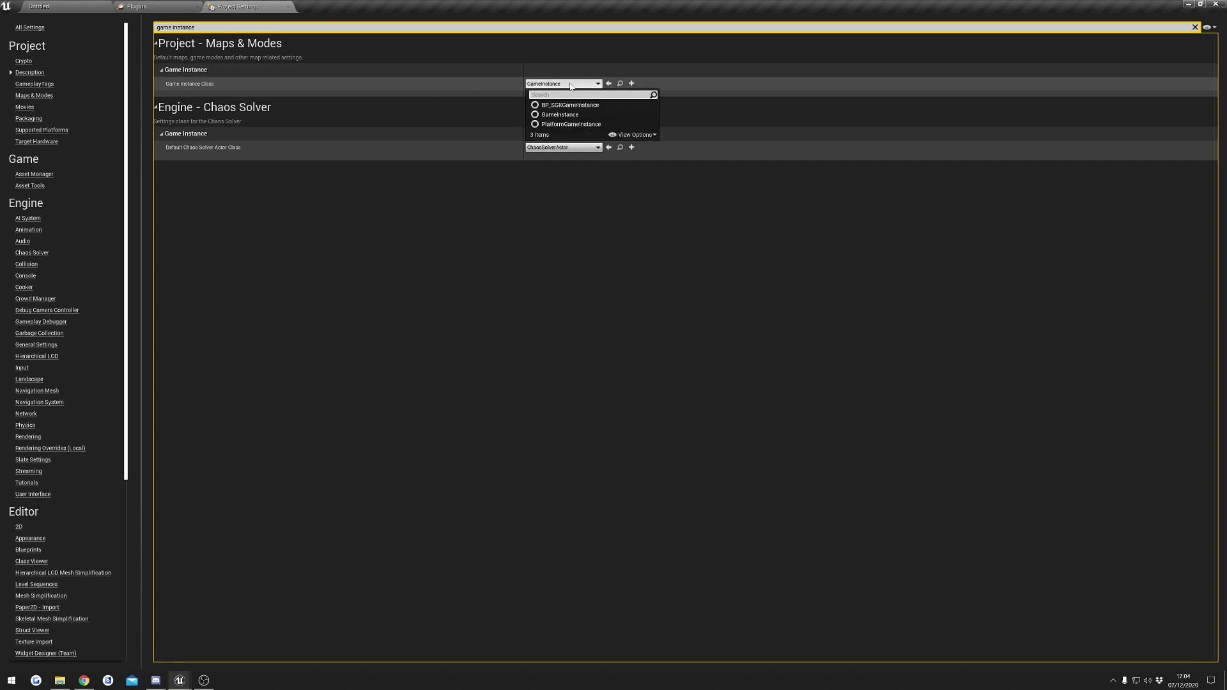
click(599, 106)
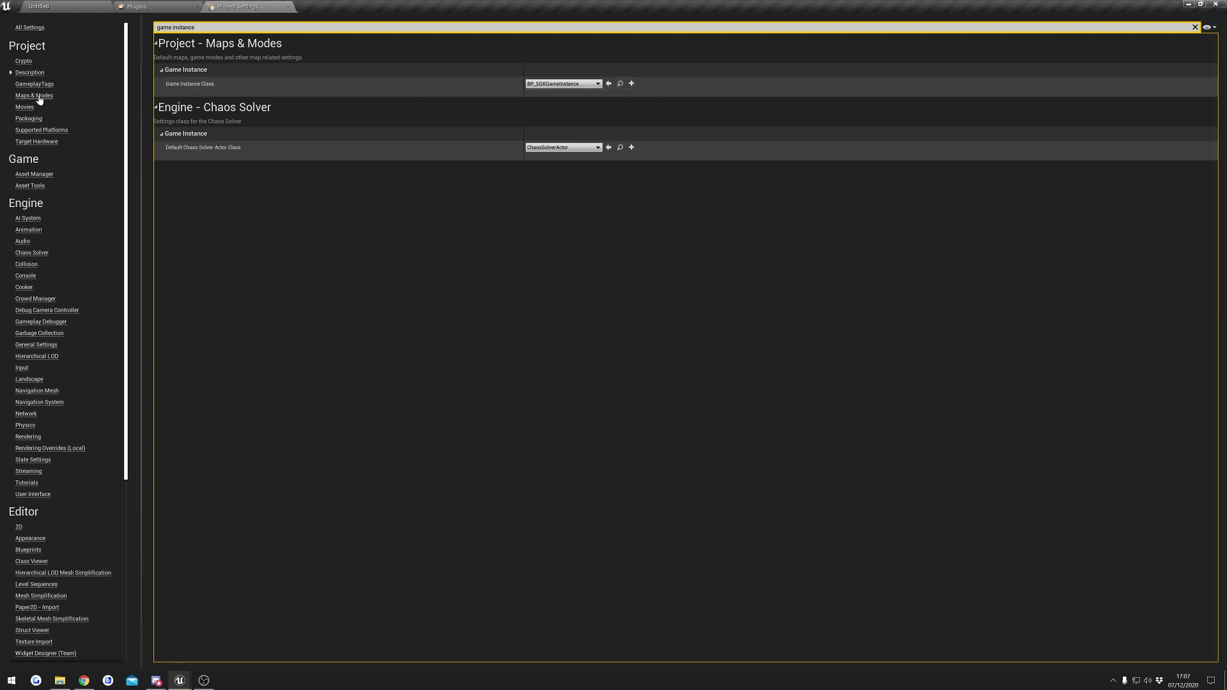
click(39, 98)
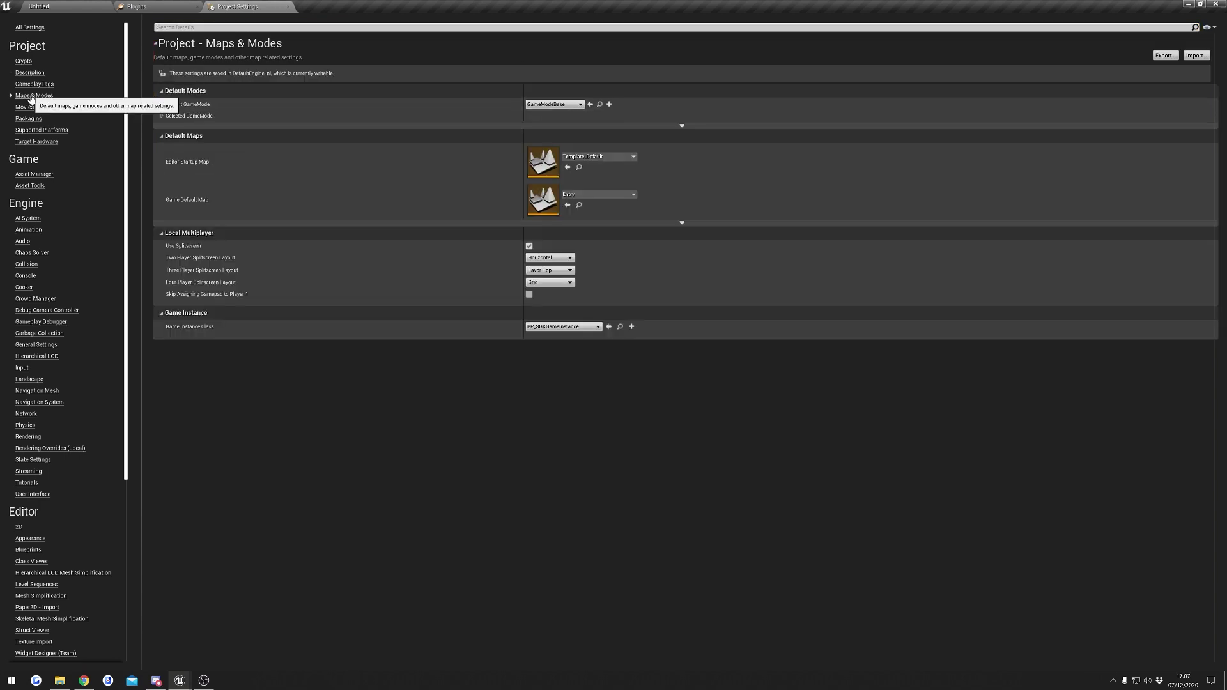
- Set Default GameMode to BP_SGKGameMode and expand the advanced Default Maps options
click(543, 105)
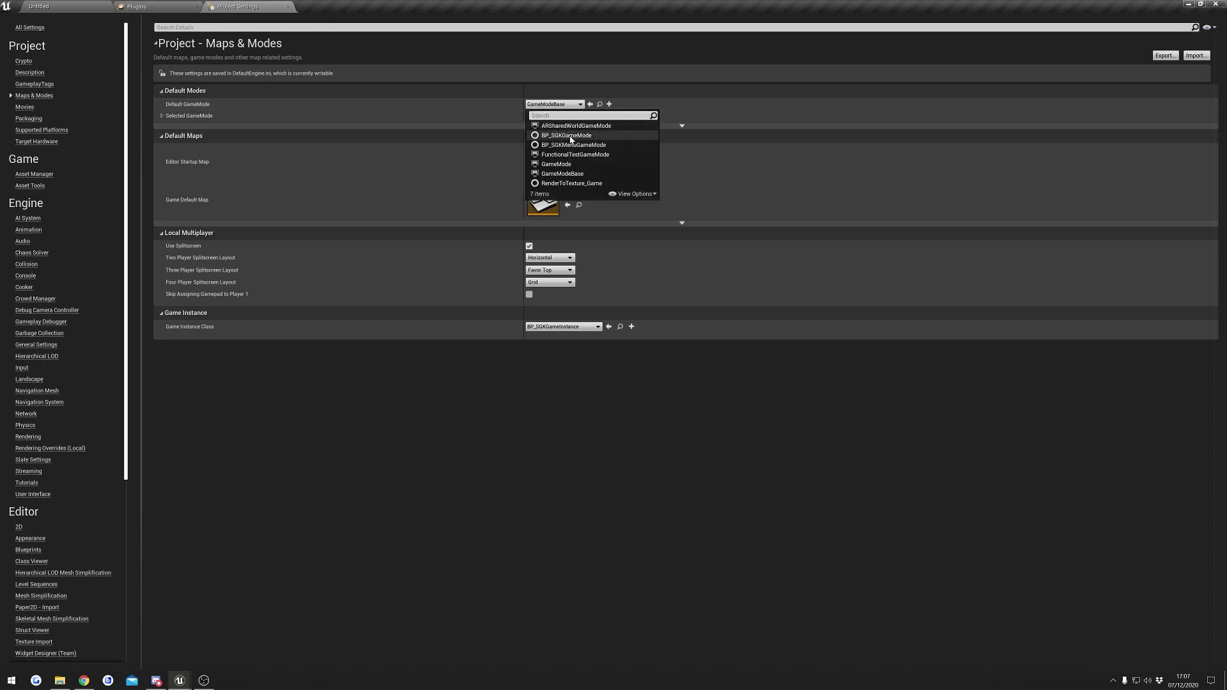
click(592, 136)
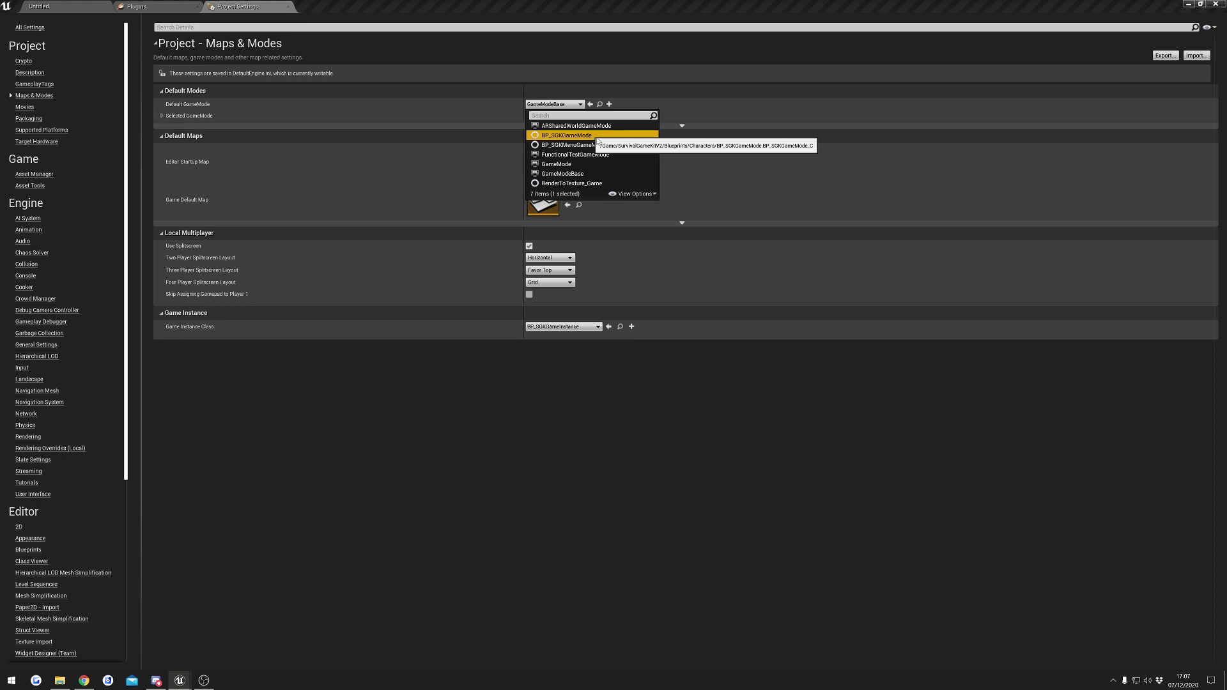
click(597, 138)
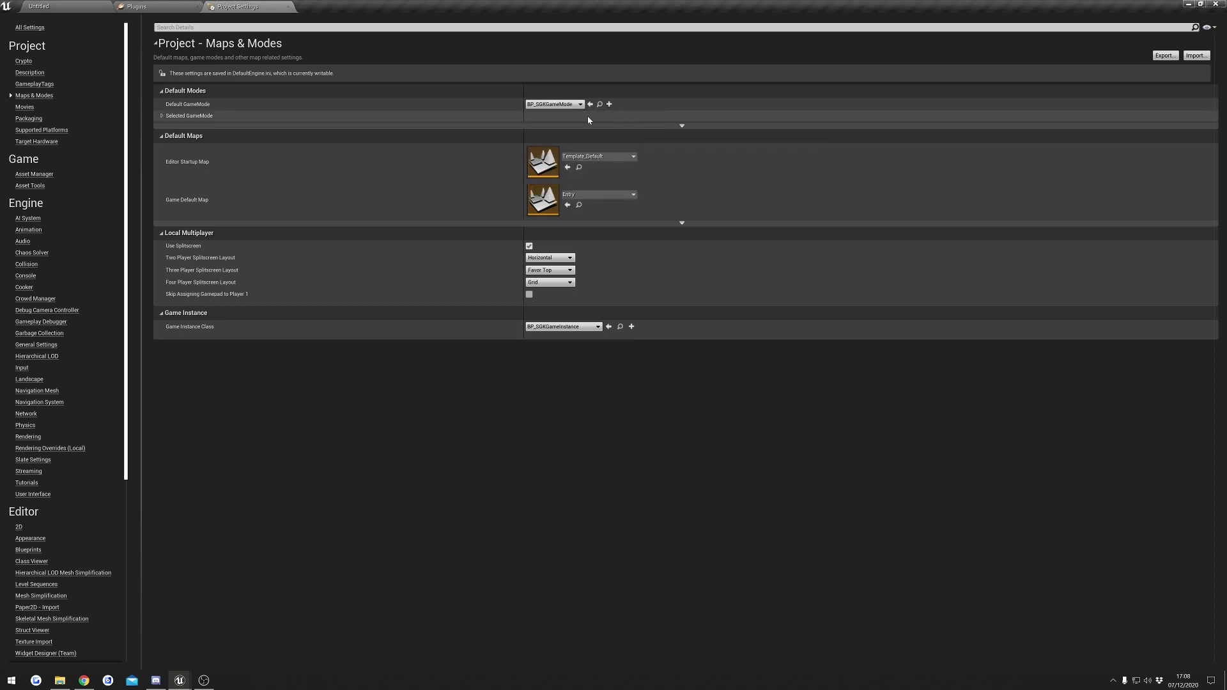
click(682, 224)
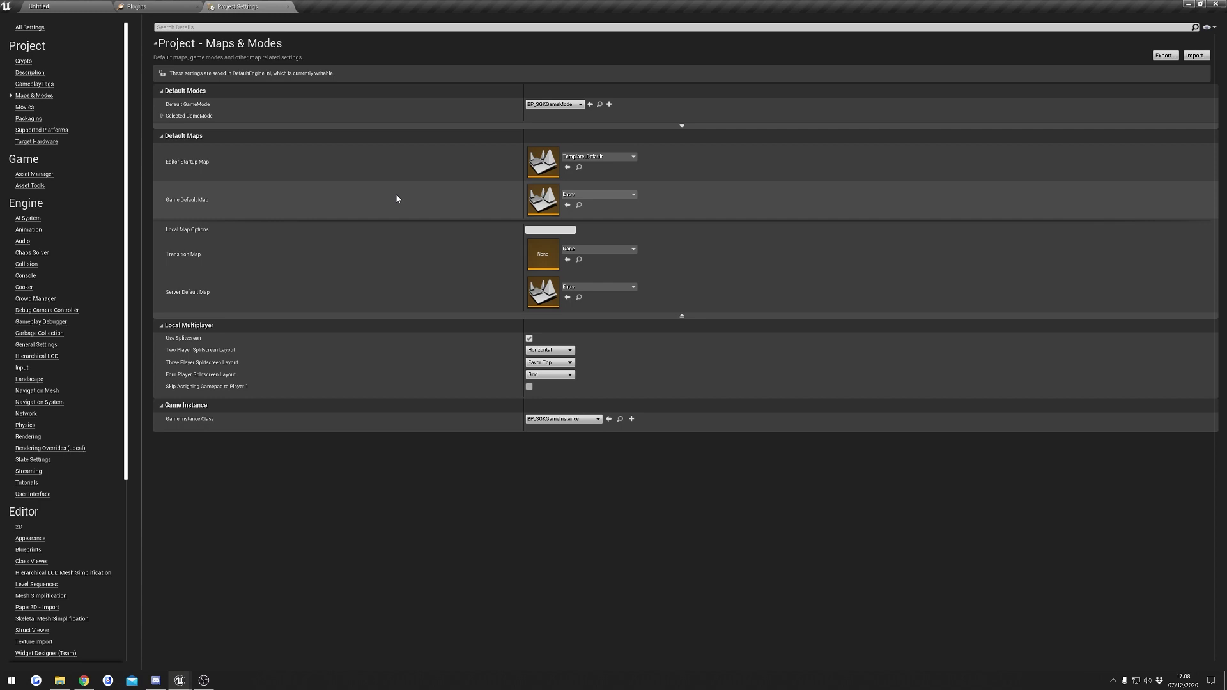
- Set Game Default Map to MenuMap, Transition Map to TransitionMap, and Server Default Map to Showcase
click(587, 194)
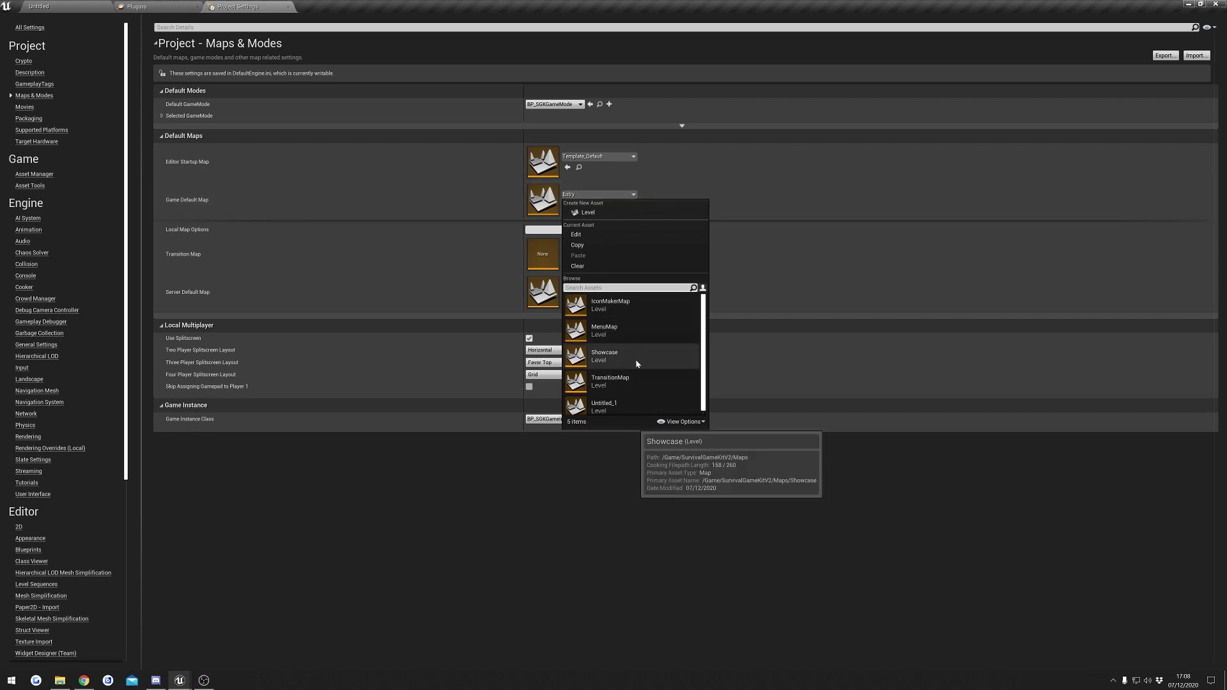
click(608, 333)
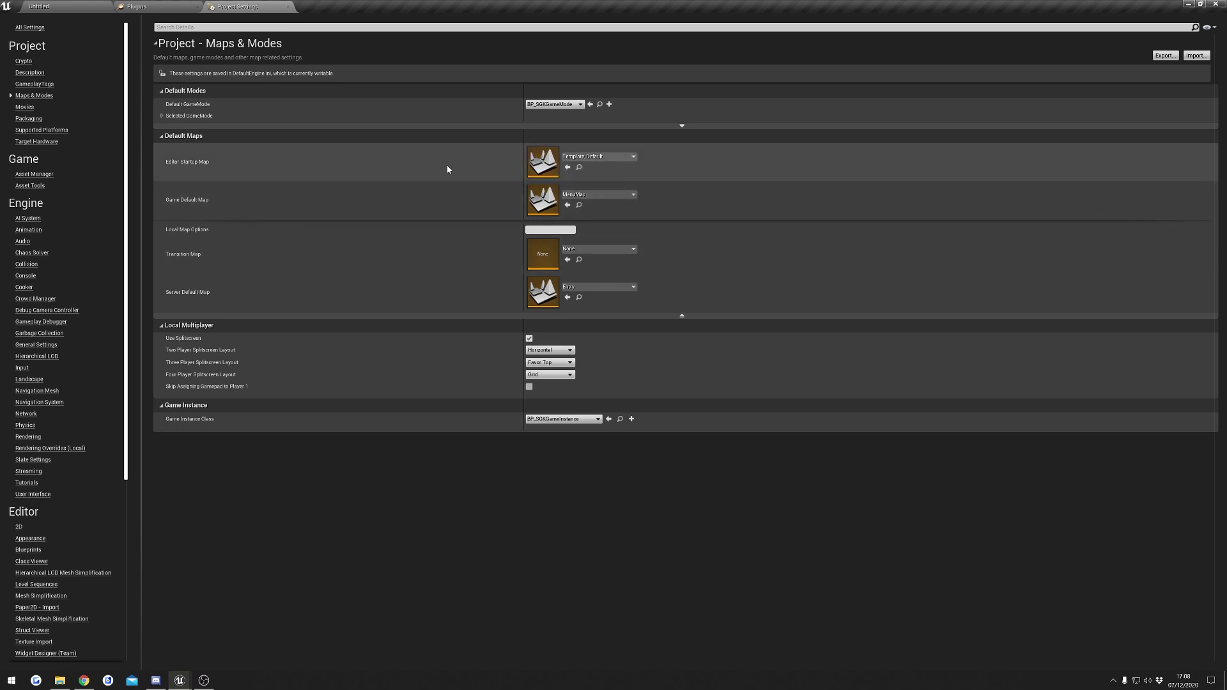
click(598, 156)
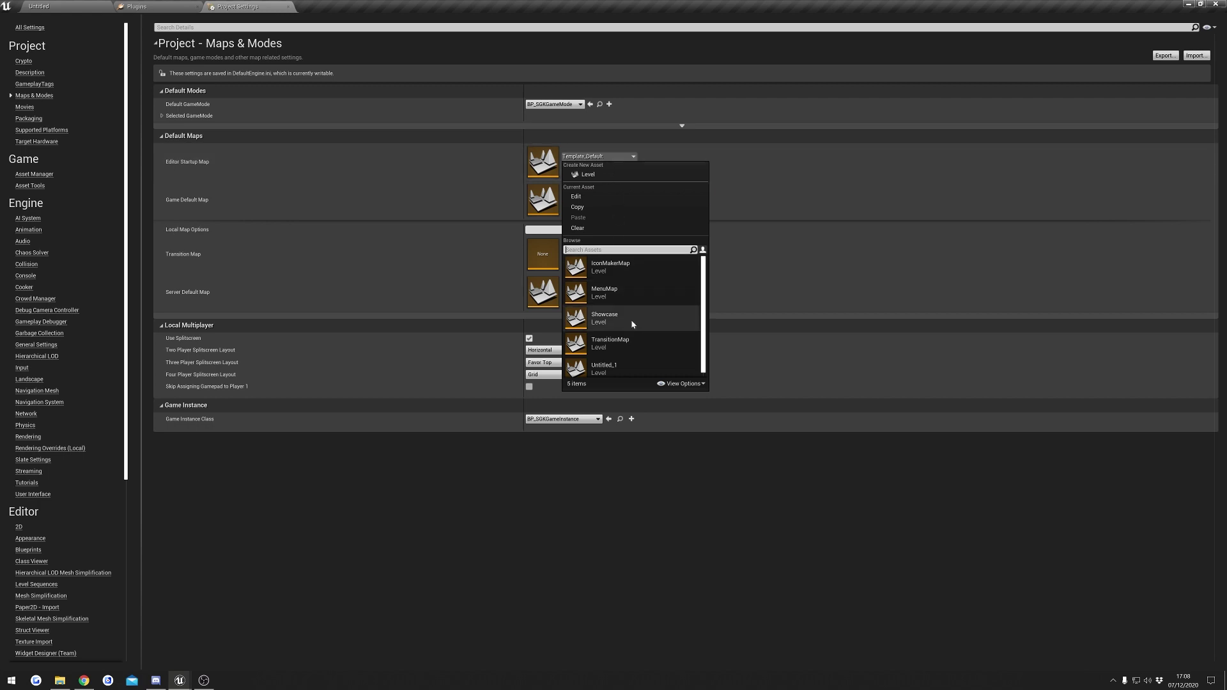
key(Escape)
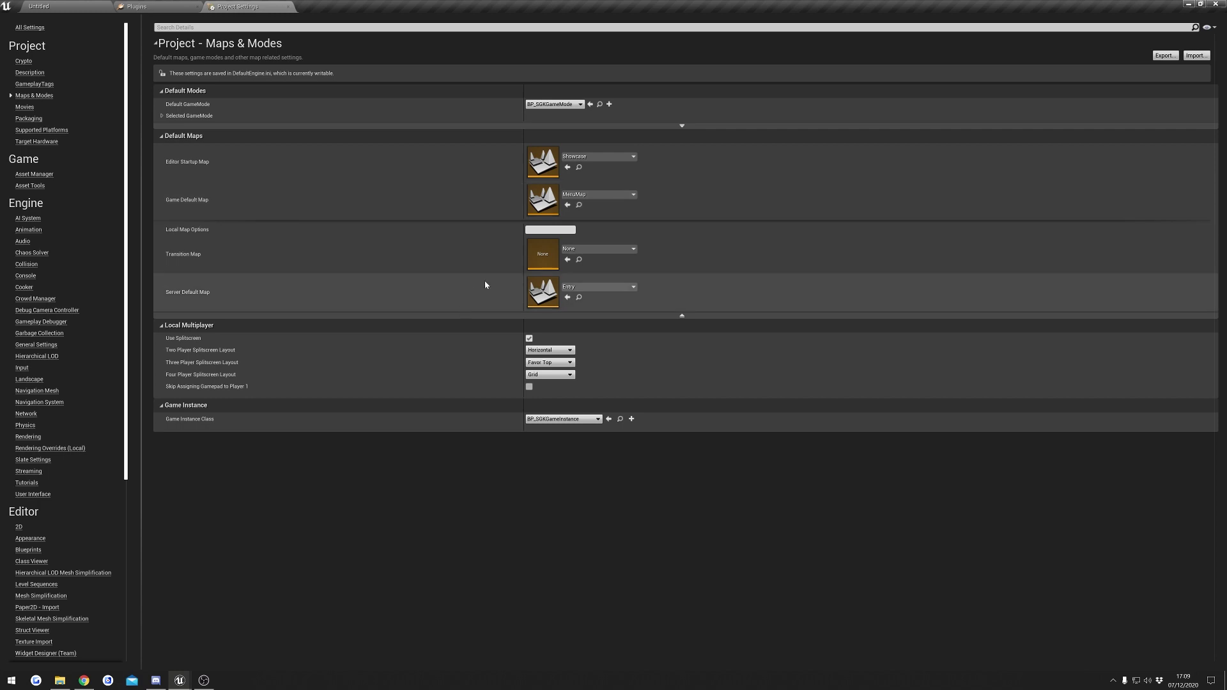
click(597, 249)
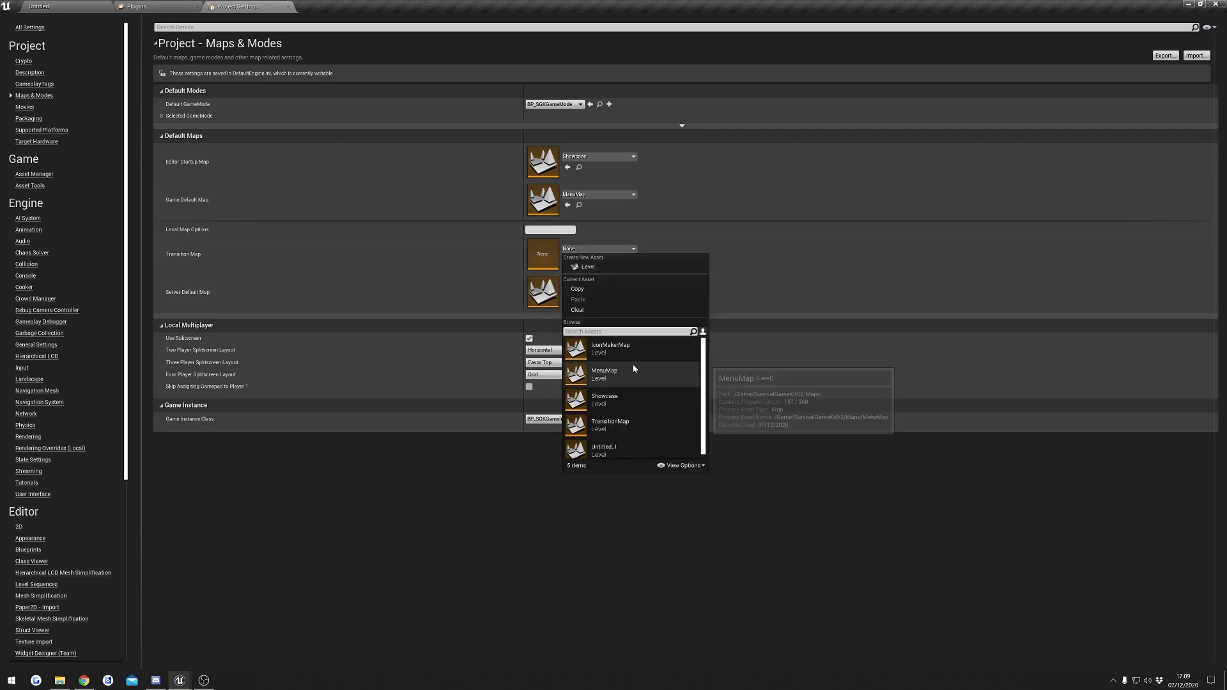
click(607, 425)
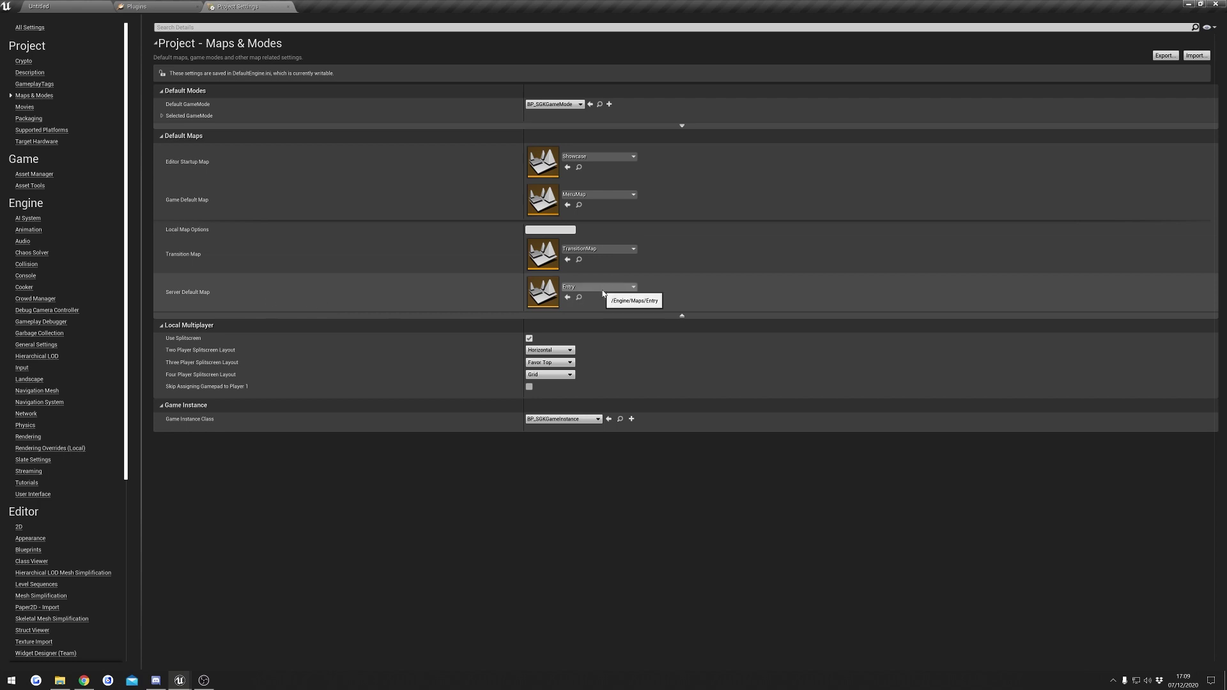
click(597, 287)
click(622, 454)
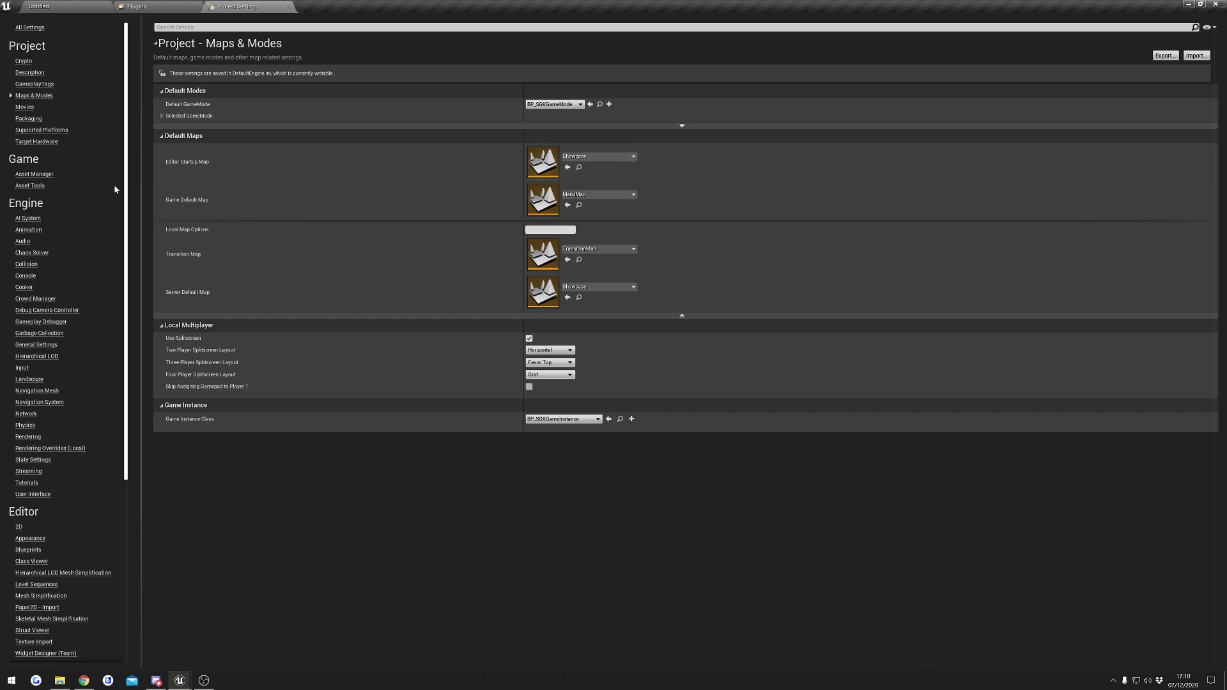
- Go to the Engine – Collision page of YourProject's Project Settings
click(26, 264)
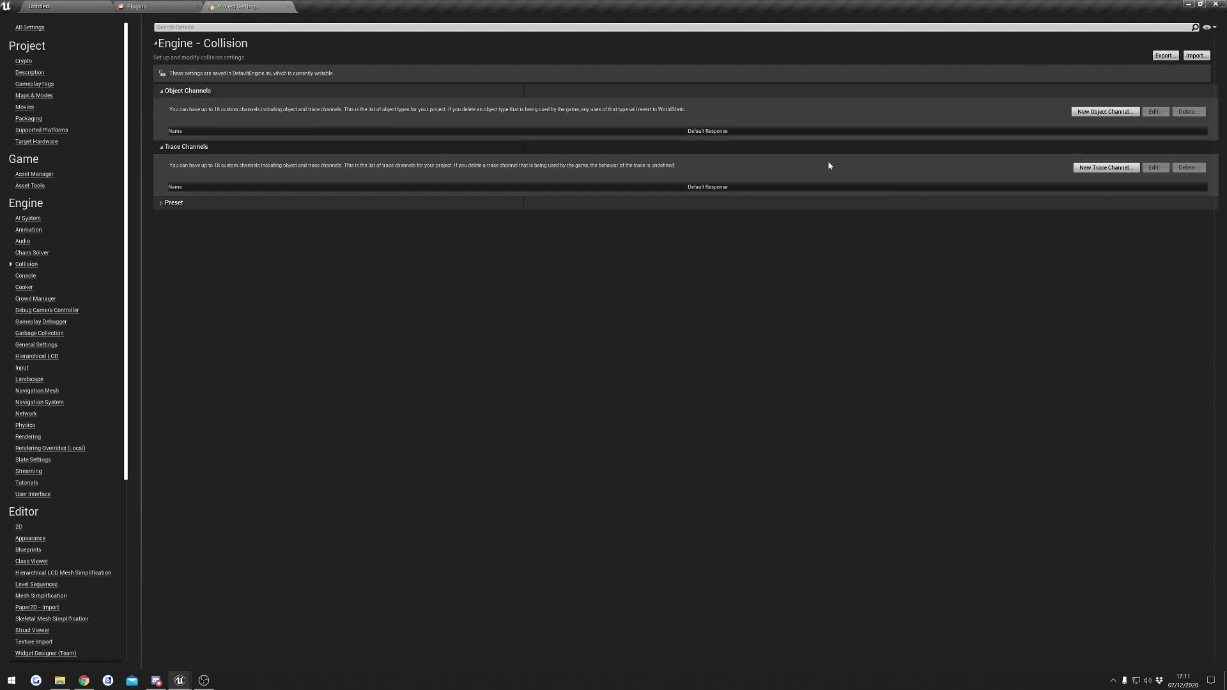
- Bring up the Survival Game Kit project's Collision settings page
mouse_move(181, 685)
click(148, 634)
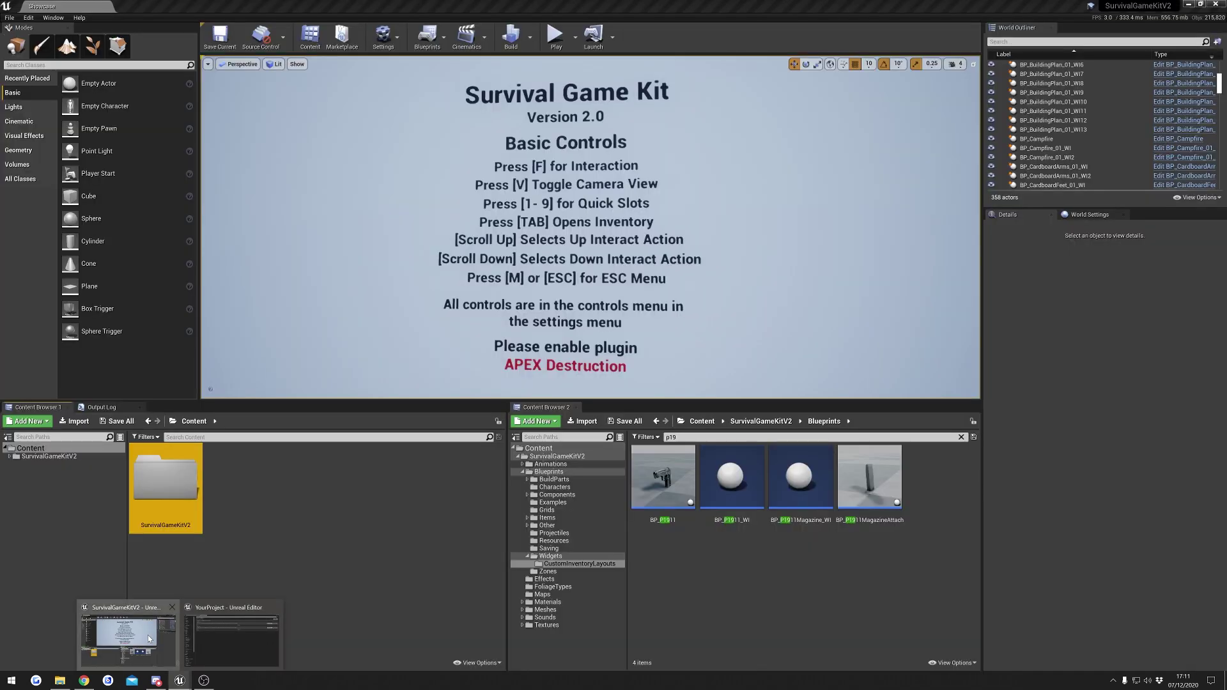
click(384, 35)
click(447, 76)
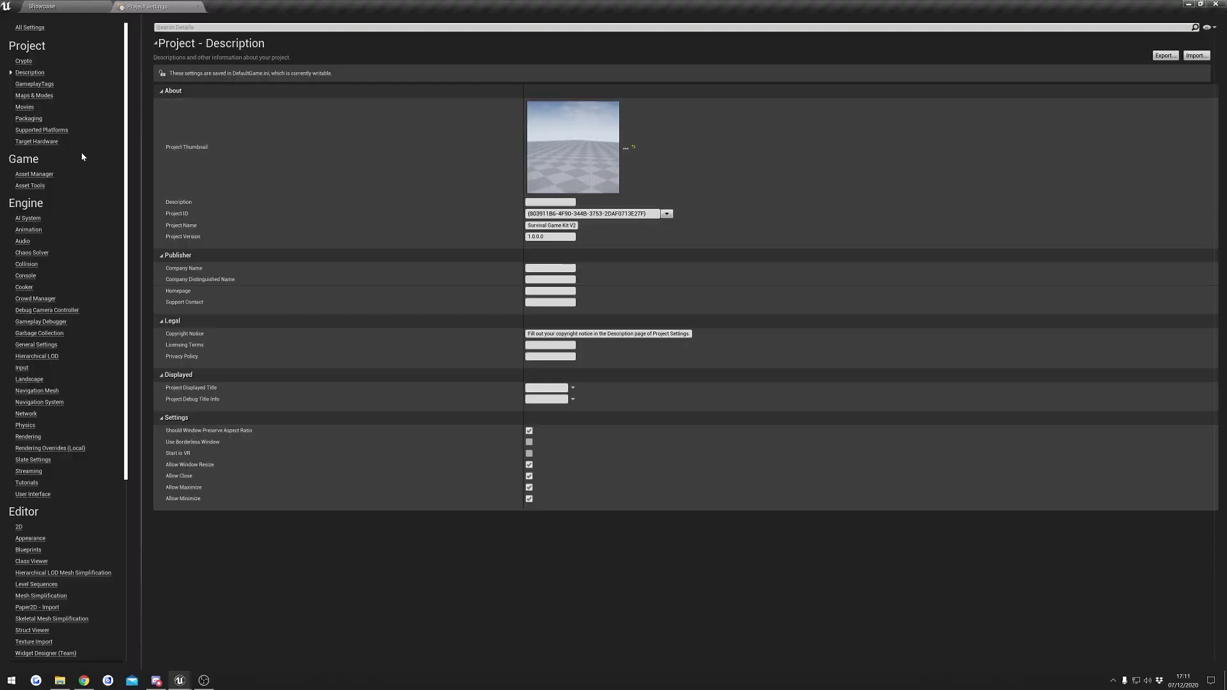
click(27, 264)
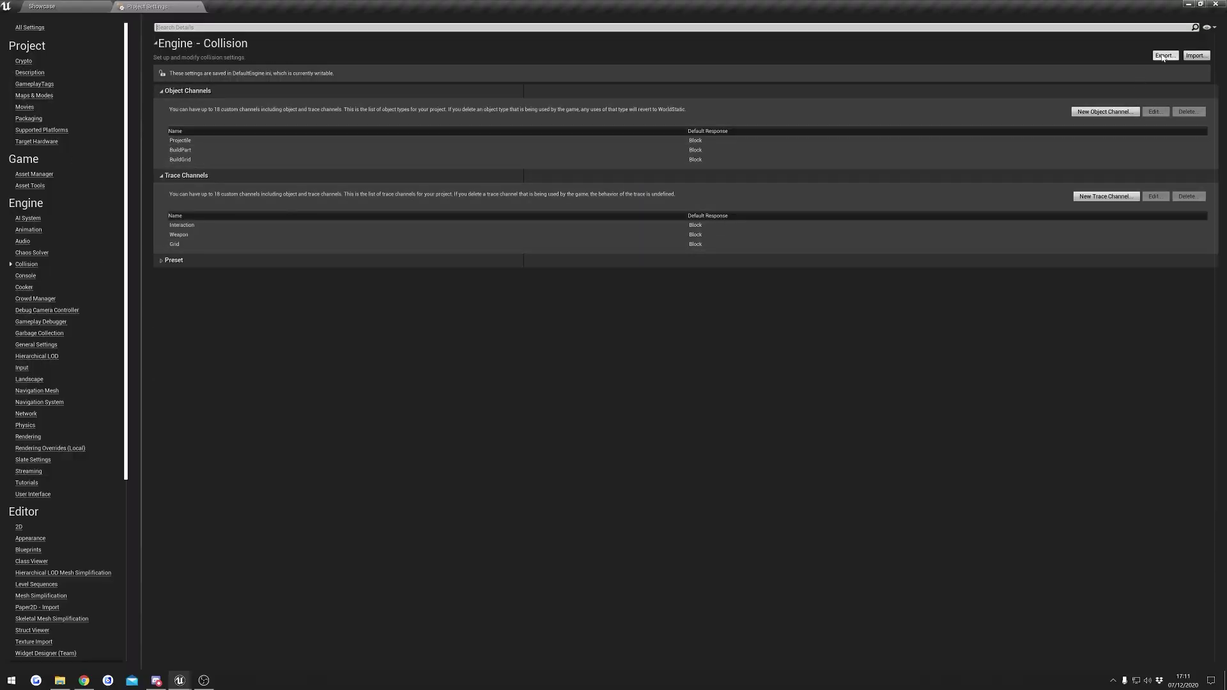
click(1165, 56)
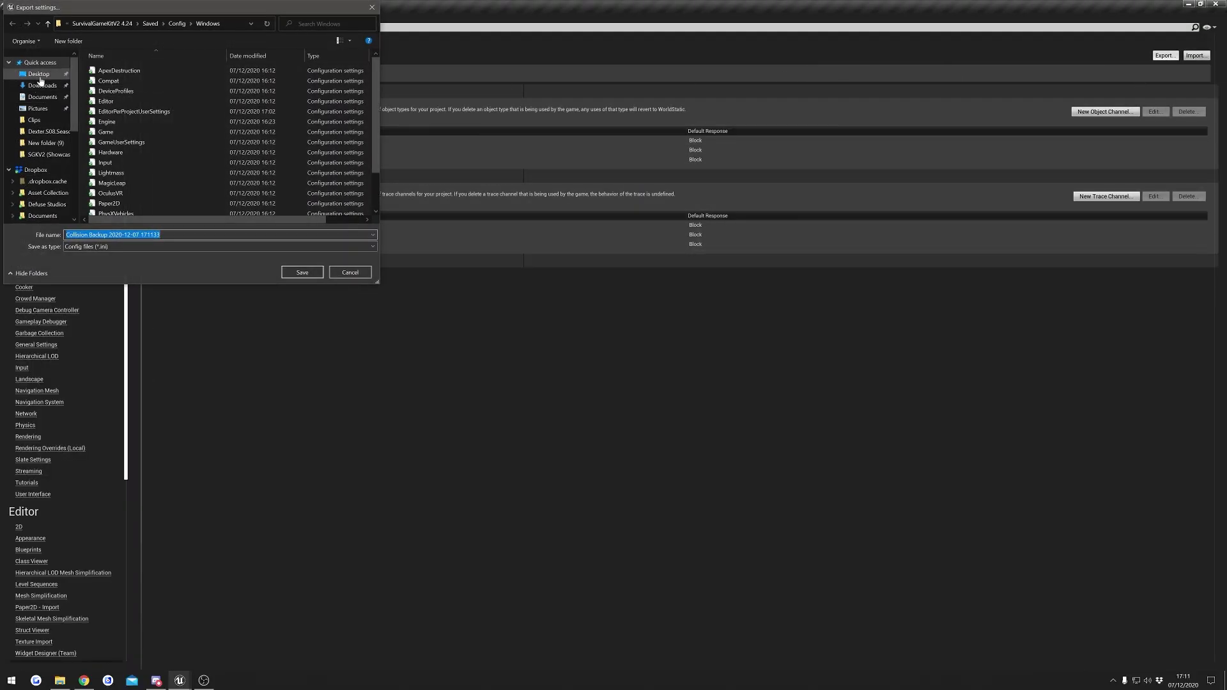
click(39, 74)
click(302, 272)
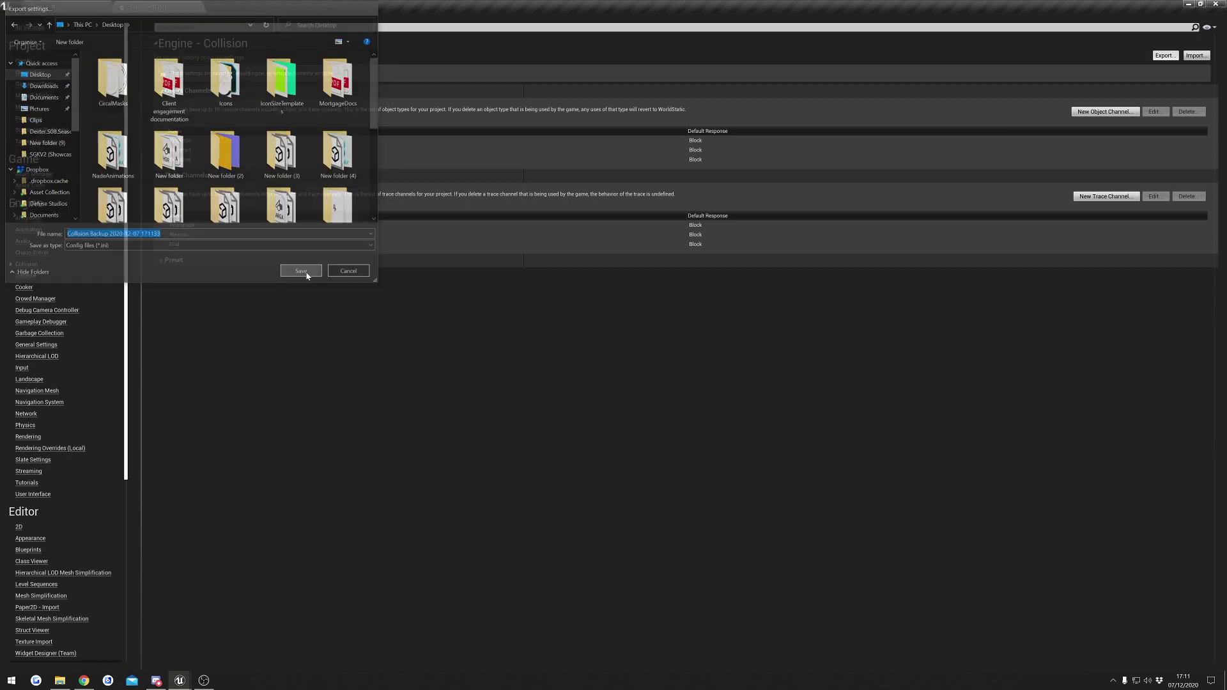
key(alt+Tab)
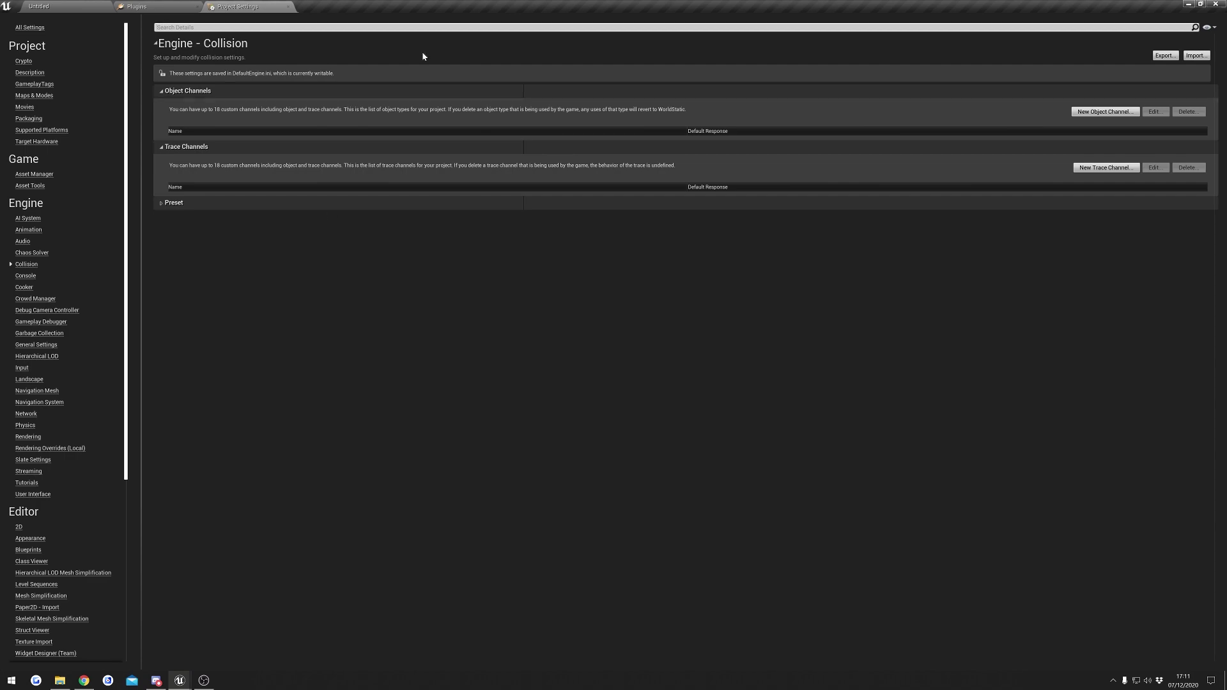
- Import Collision Backup 2020-12-07 171133.ini from the Desktop into YourProject's collision settings
click(1196, 56)
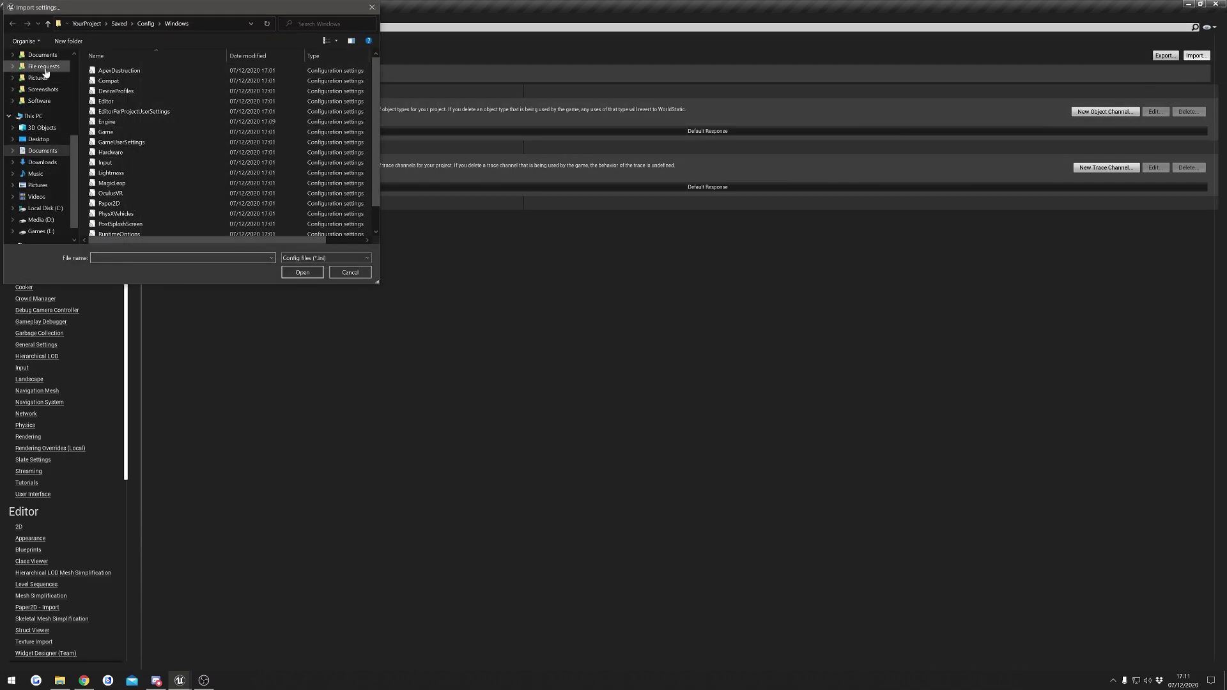
scroll(41, 147, up, 1)
click(38, 151)
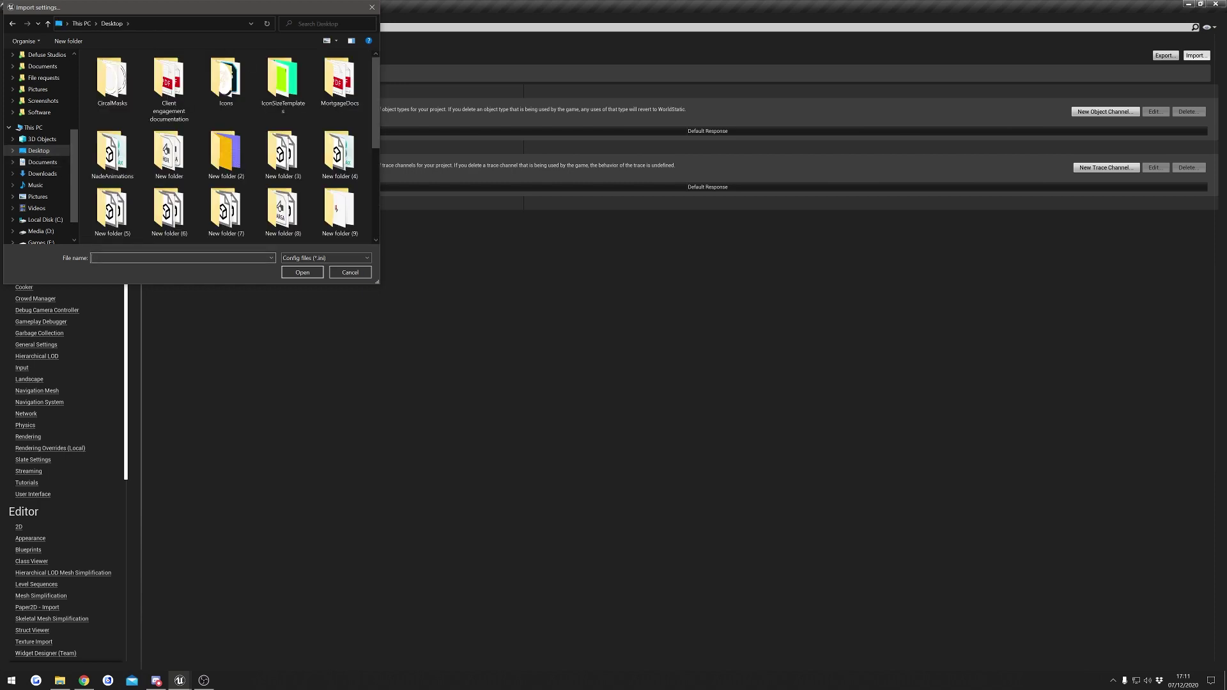
text(coll)
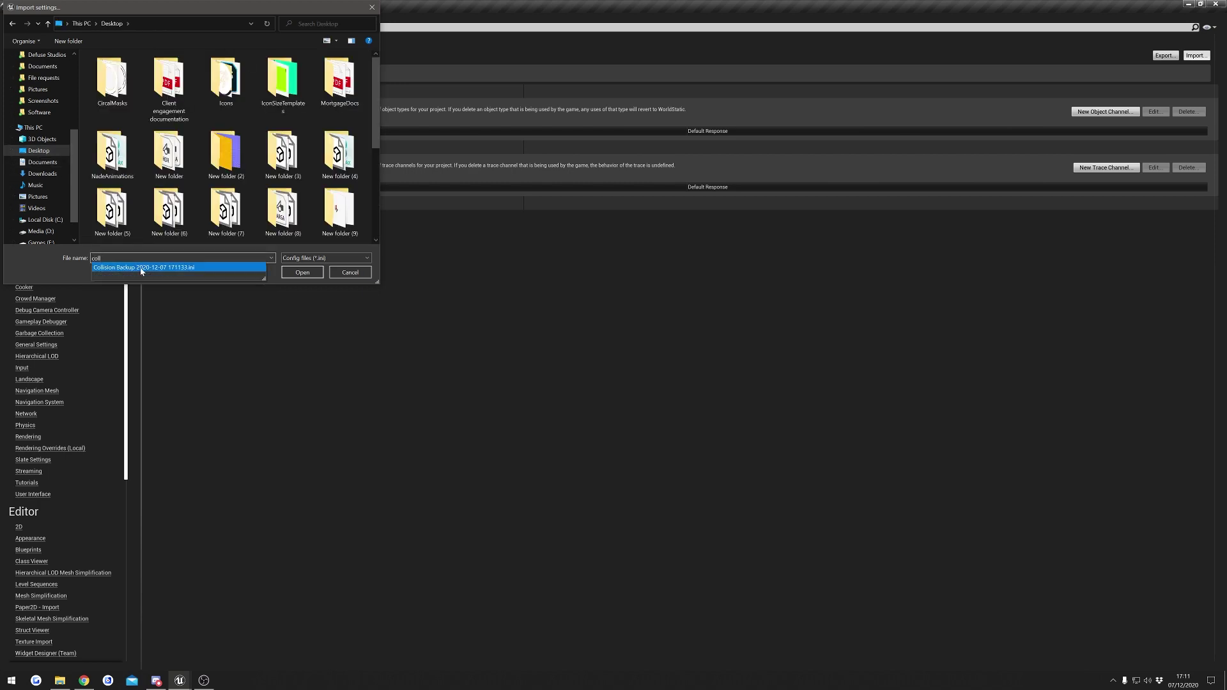
click(182, 270)
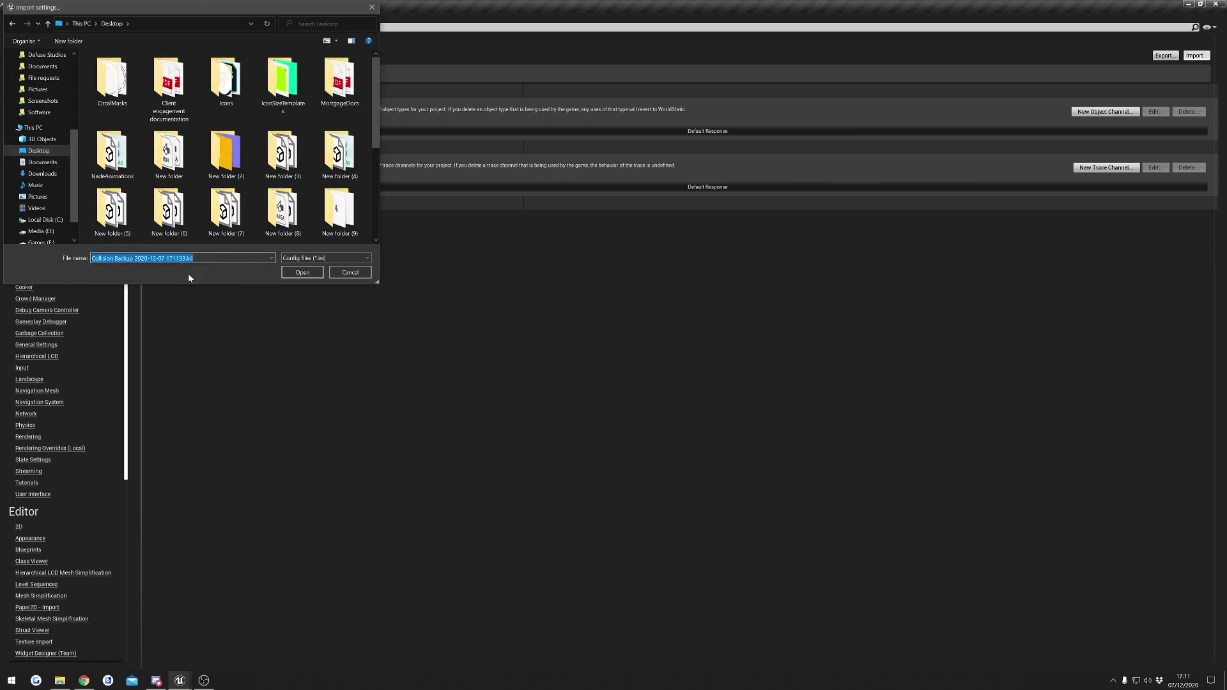
click(305, 273)
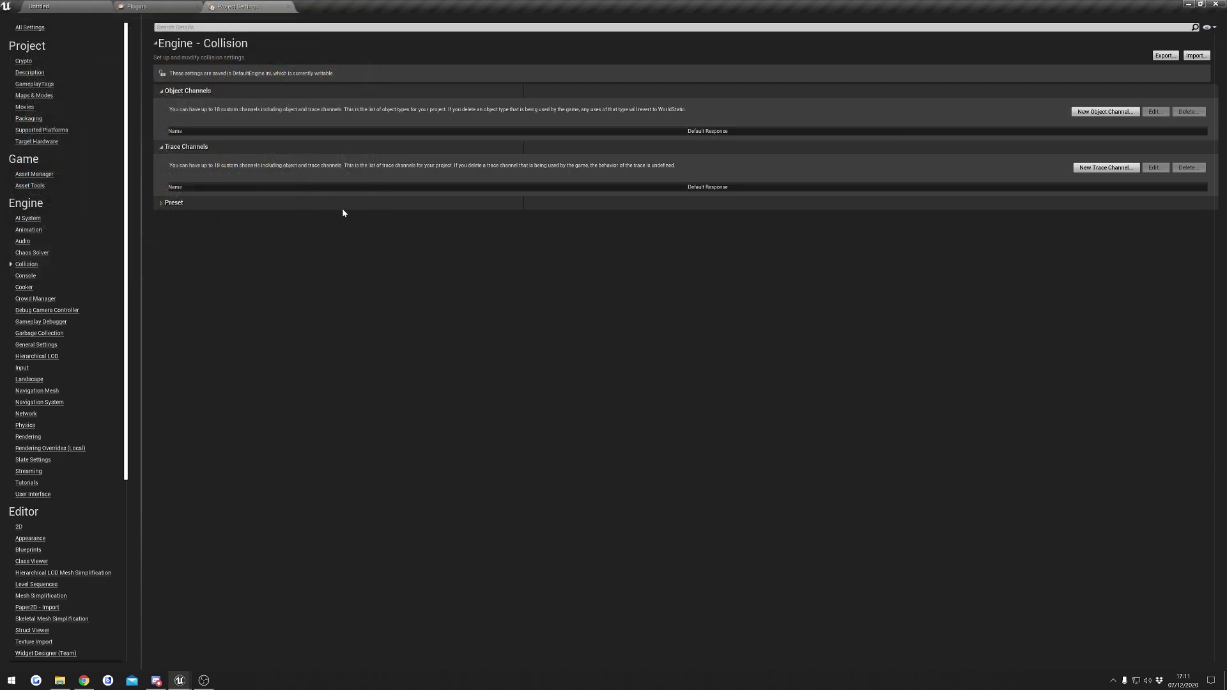
- Close and reopen the new project's Project Settings from the Settings menu to refresh them
click(289, 8)
click(75, 6)
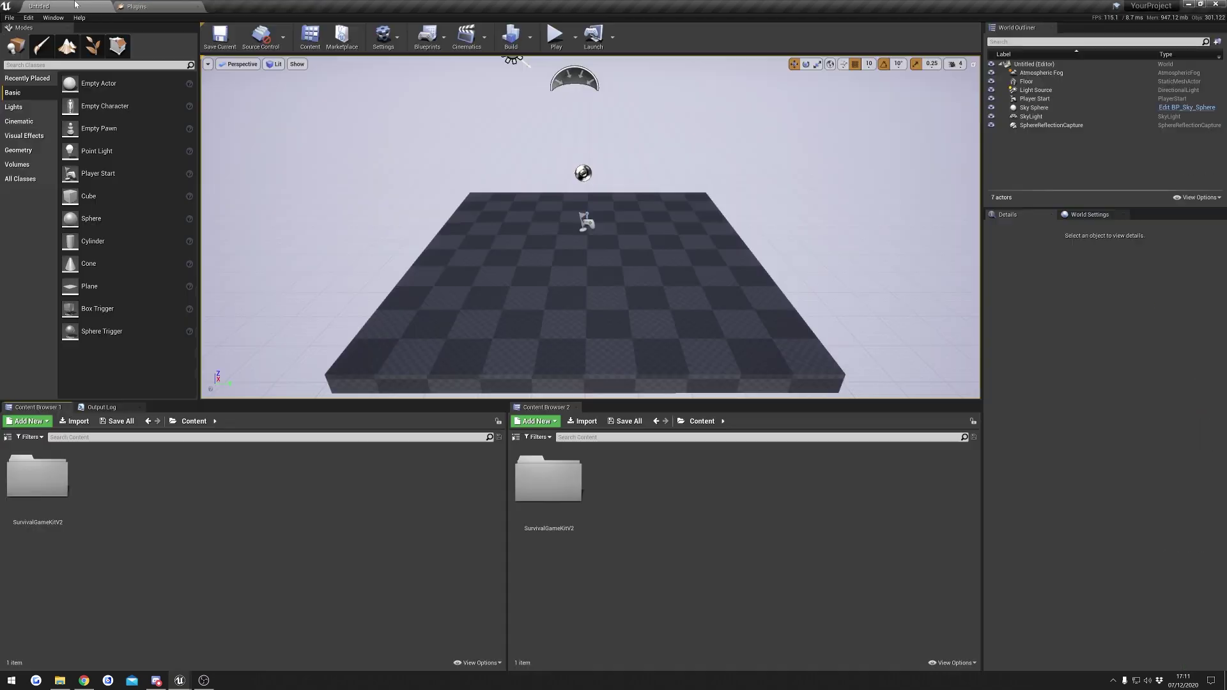
click(383, 36)
click(434, 73)
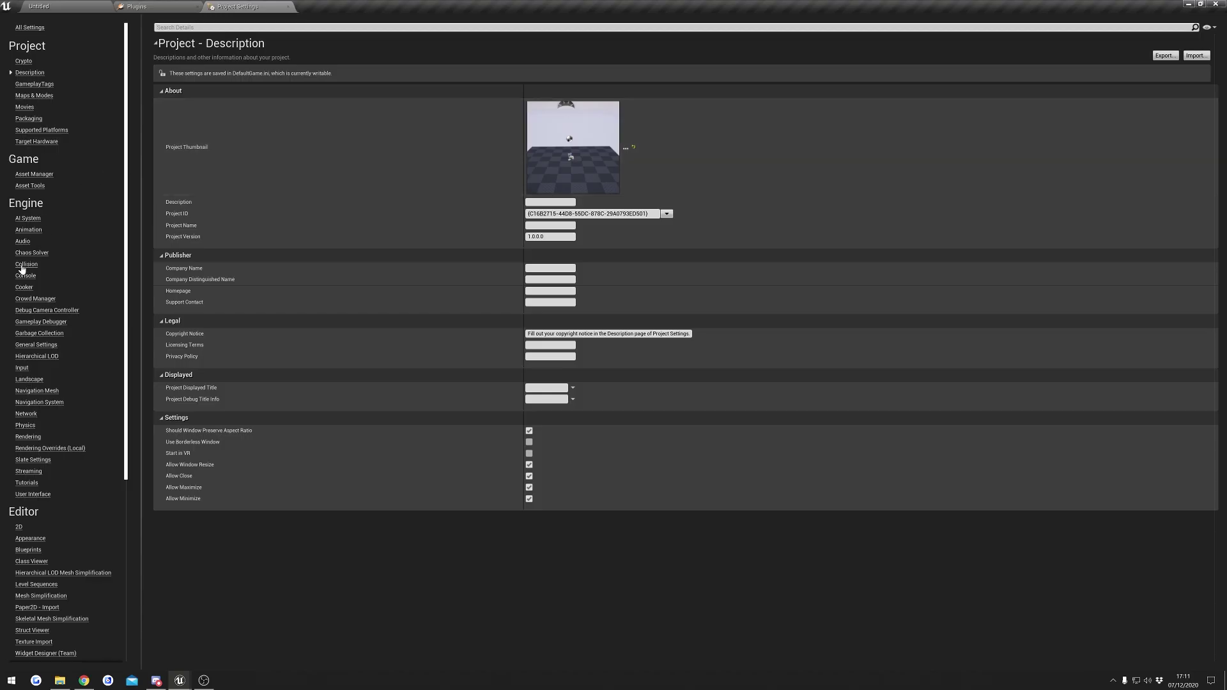
- On the Collision page, expand the presets and inspect the Projectile object channel
click(25, 265)
click(211, 261)
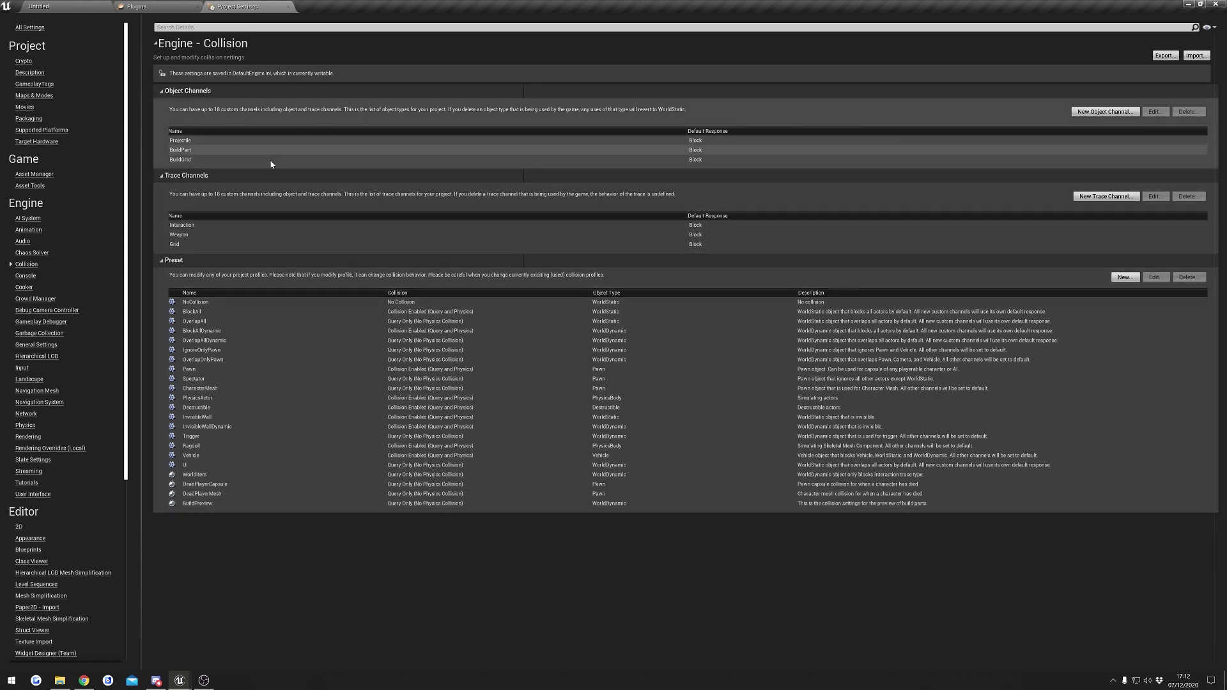
click(229, 142)
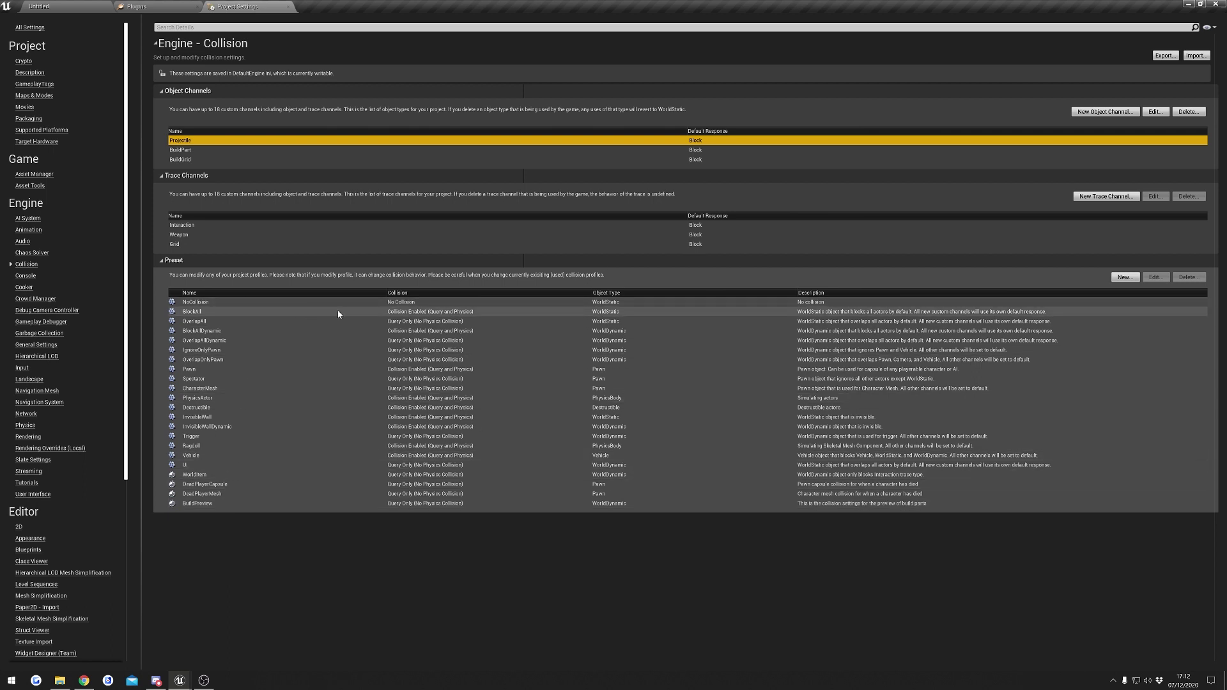
- In the SurvivalGameKitV2 editor, expand the collision presets, then go to Engine – Input
key(alt+Tab)
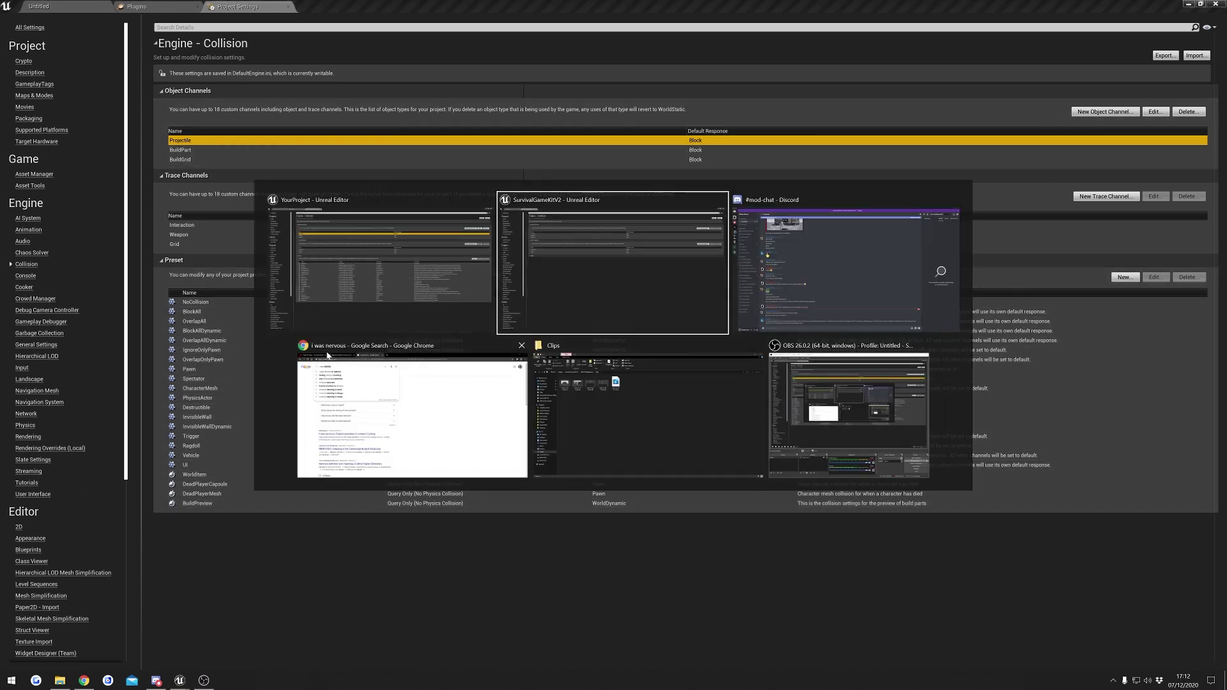
click(226, 261)
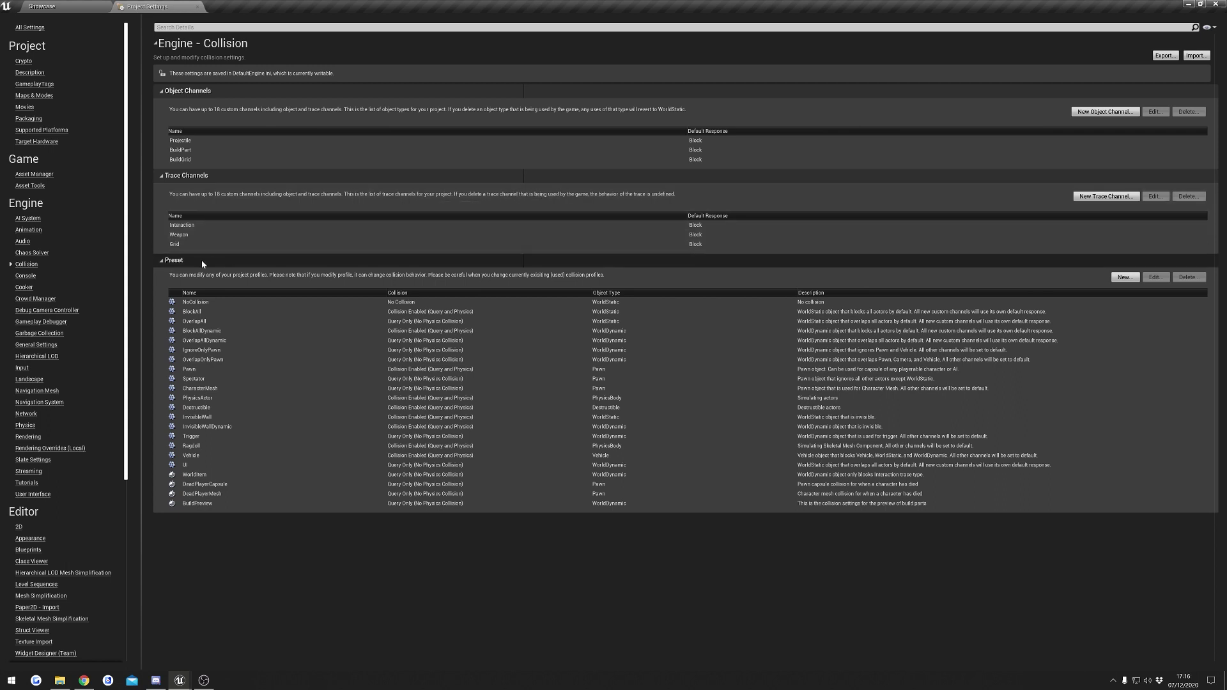
click(22, 368)
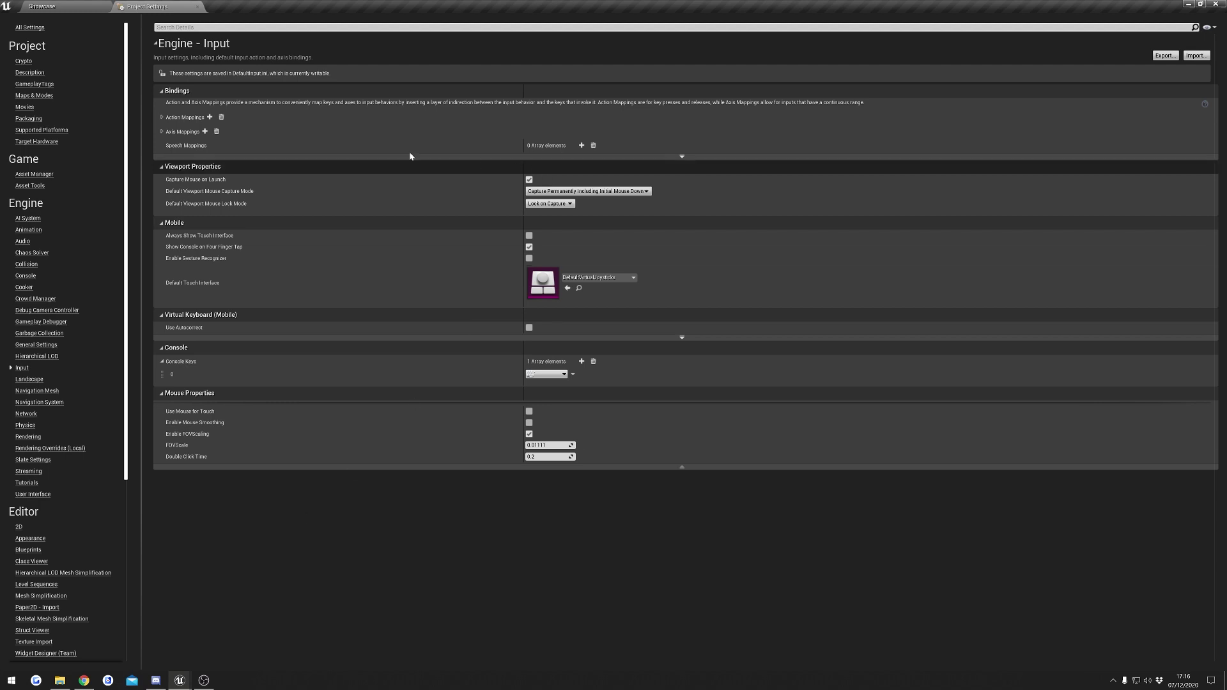
- Expand the kit's Axis Mappings and Action Mappings lists
click(183, 132)
click(176, 136)
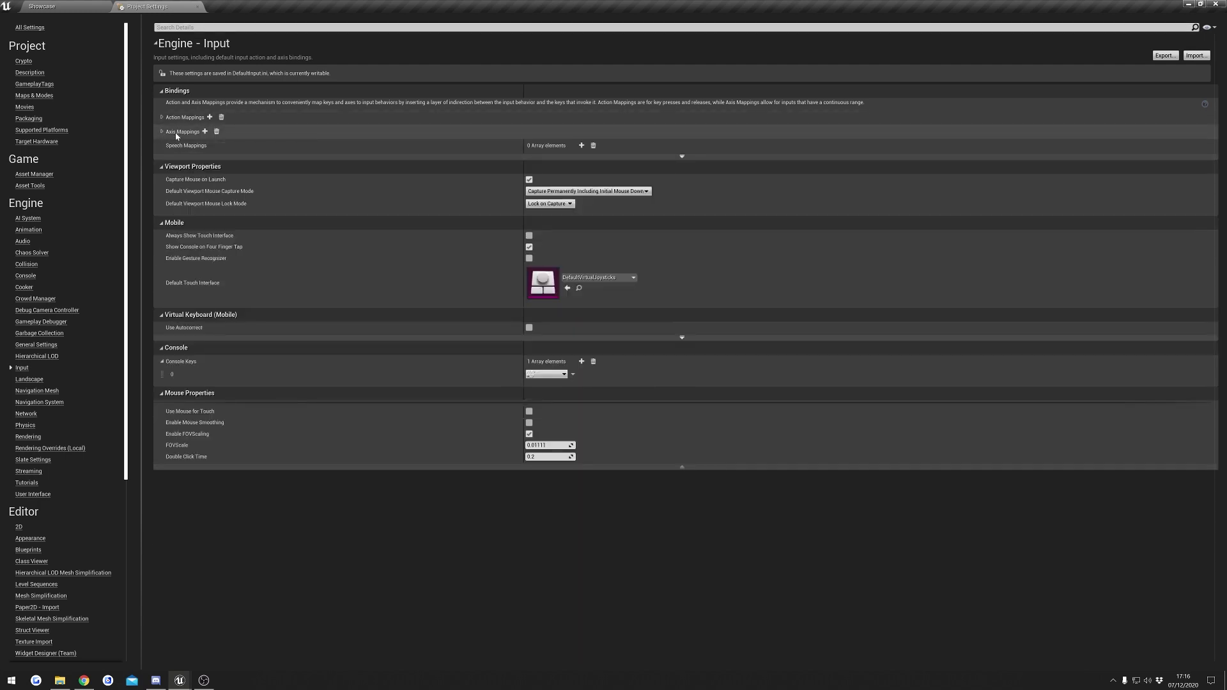
click(174, 132)
click(183, 118)
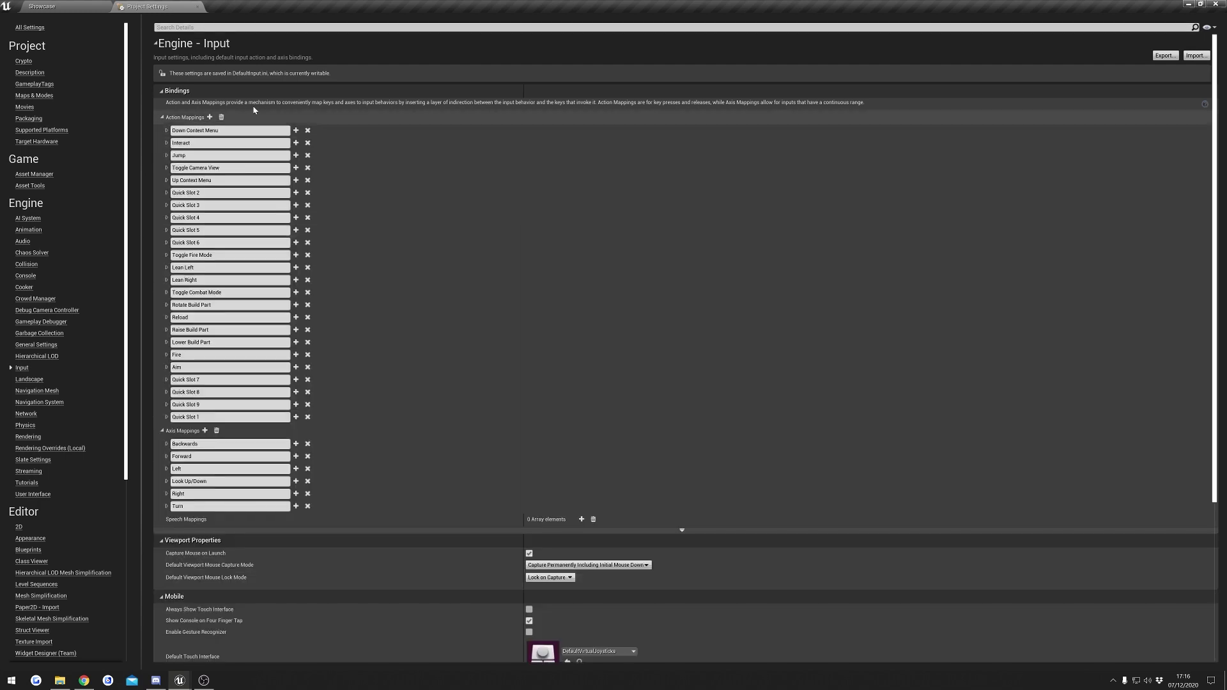
- Compare with YourProject's Input page, then show the kit's Down Context Menu binding to Mouse Wheel Down
mouse_move(180, 680)
click(228, 643)
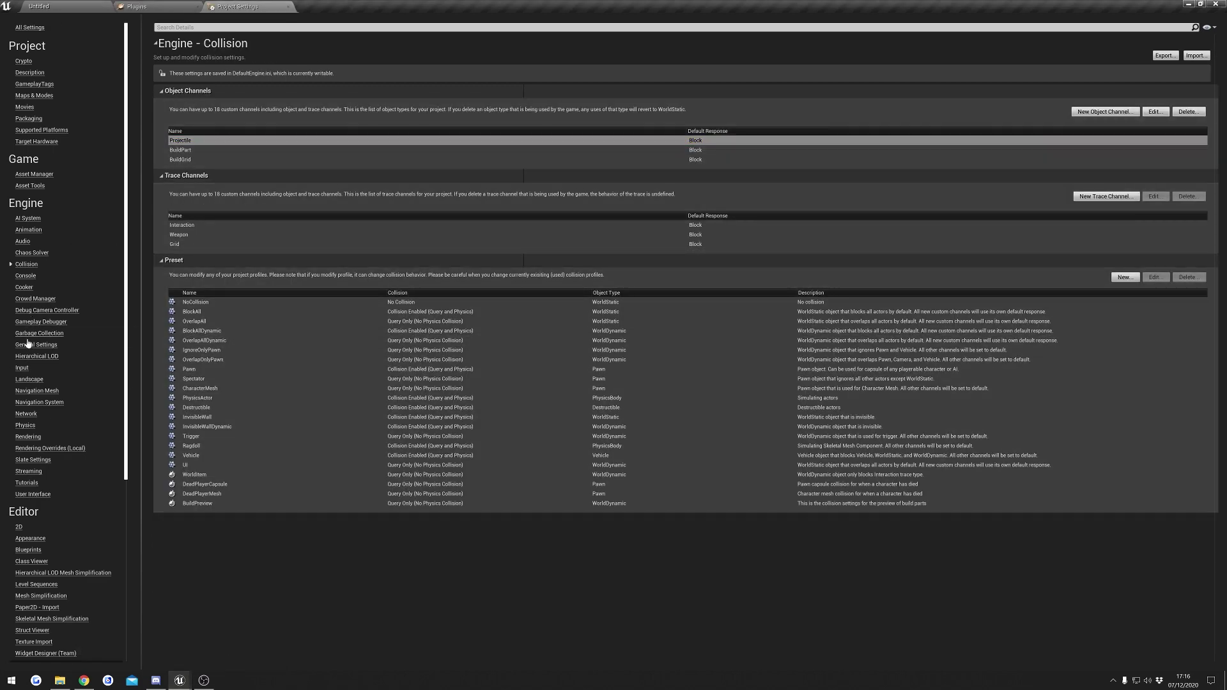
click(22, 368)
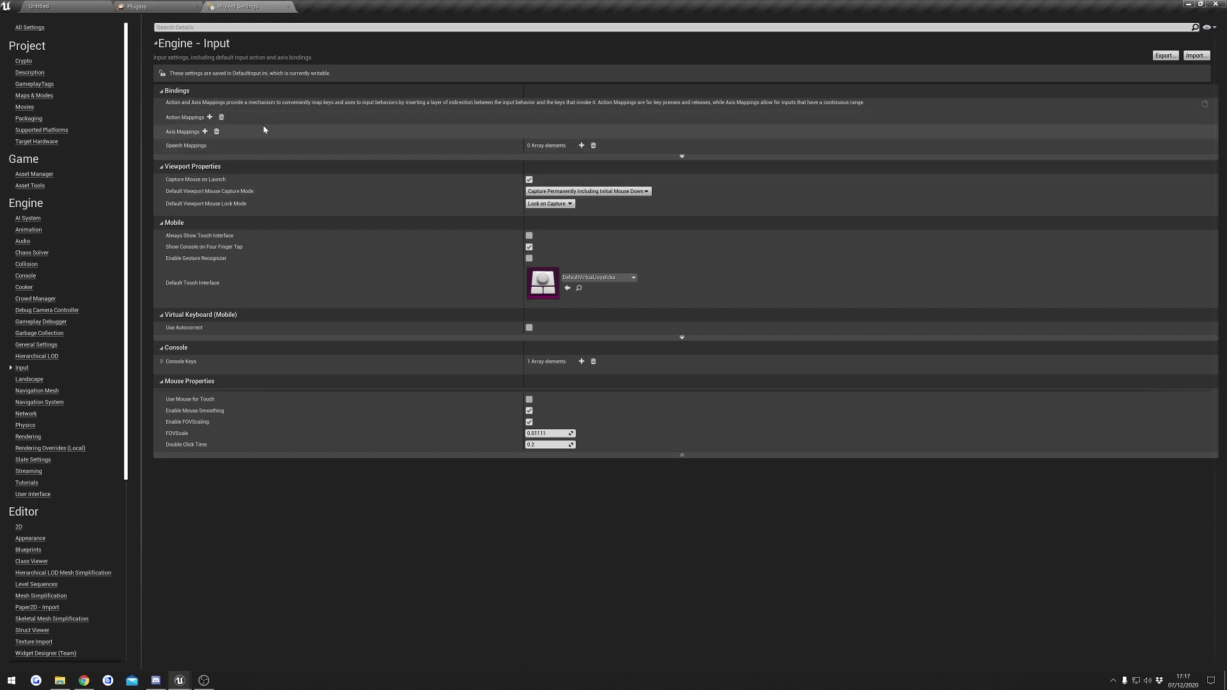
key(alt+Tab)
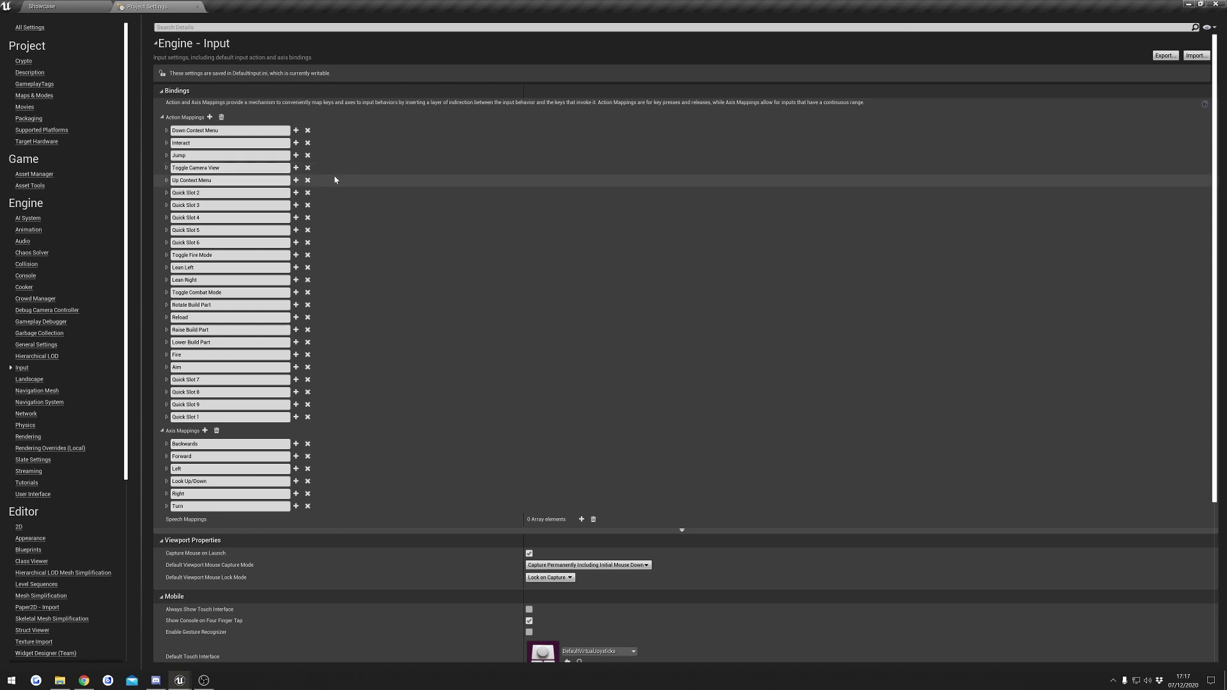
click(167, 130)
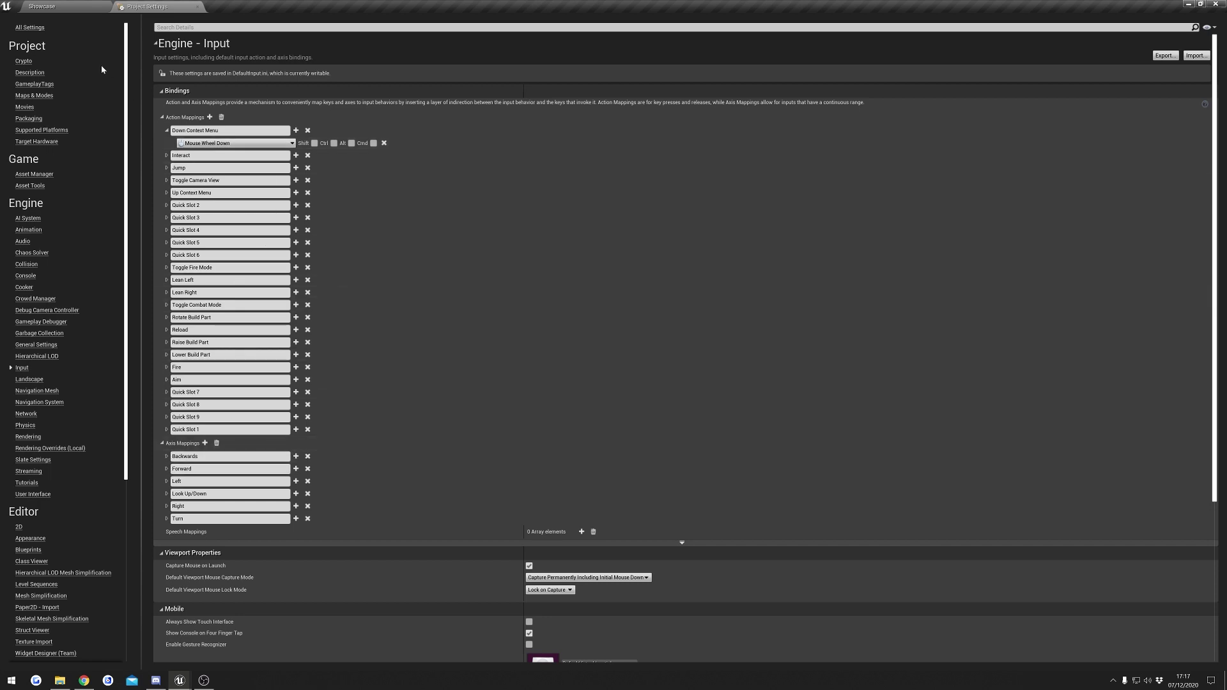
click(1166, 57)
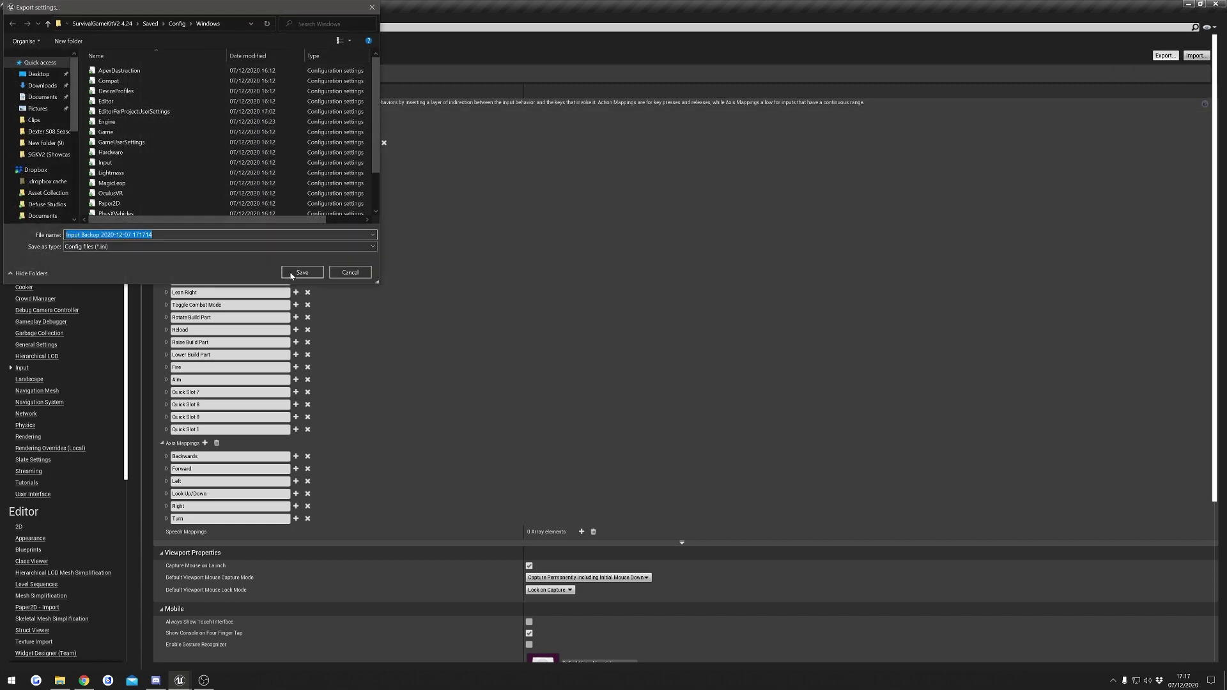
click(39, 74)
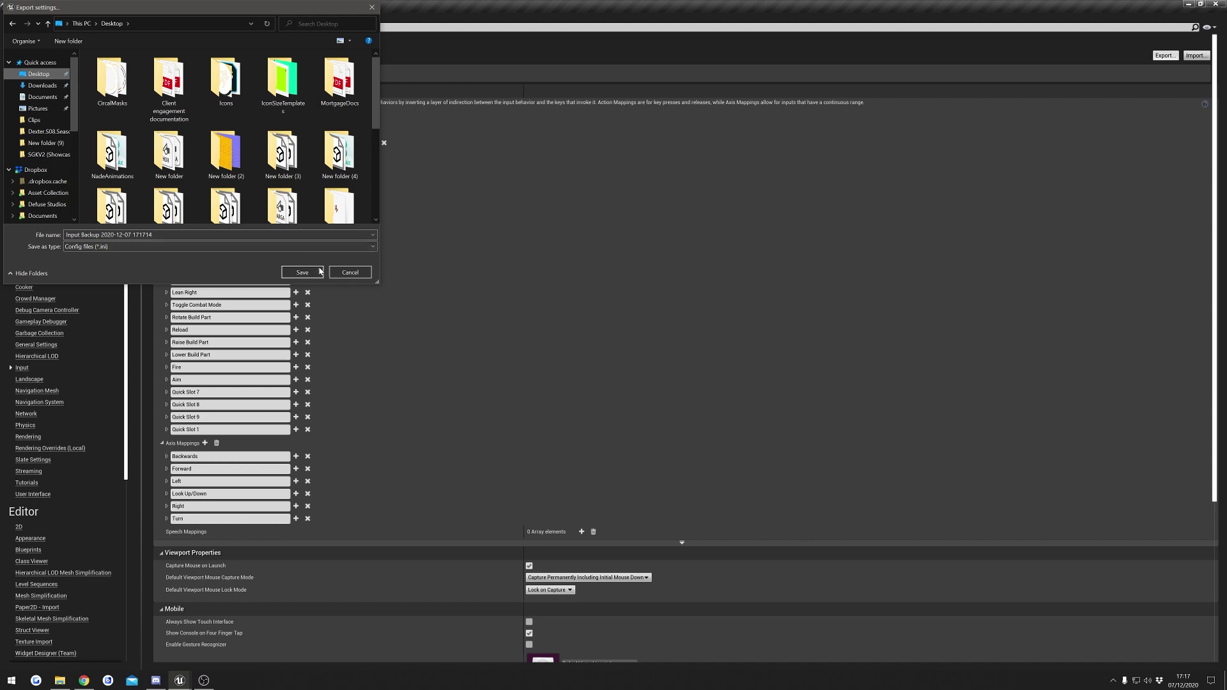
click(313, 275)
key(alt+Tab)
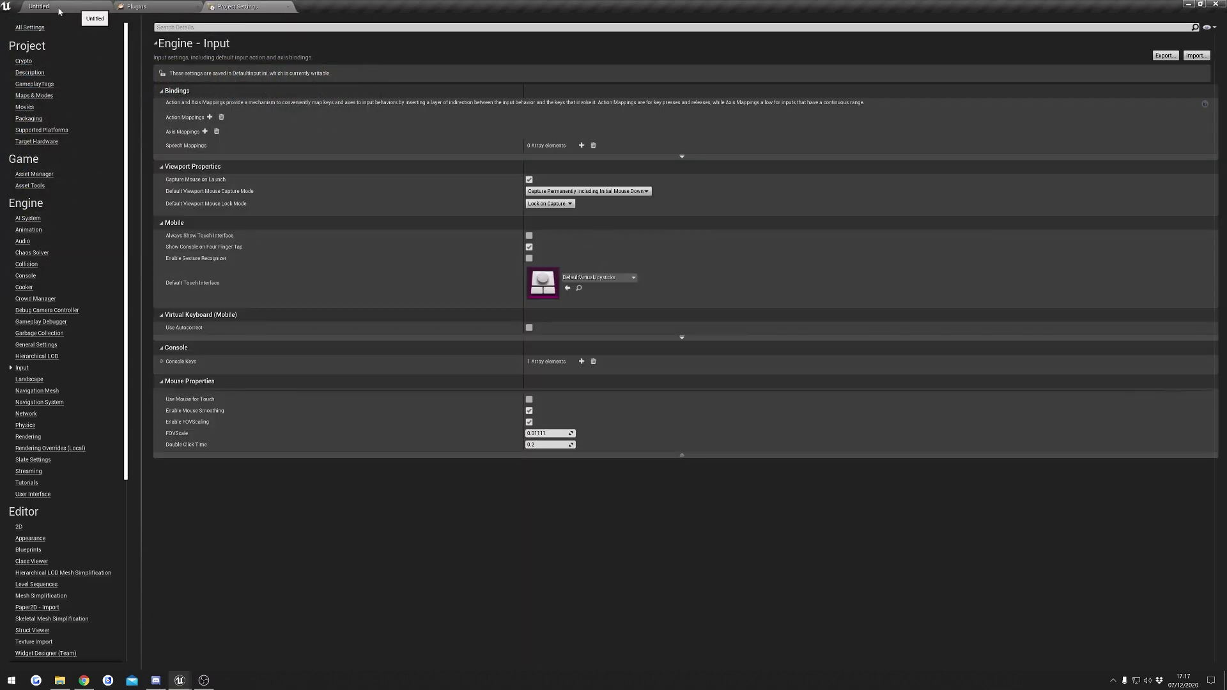
- Import the Input Backup .ini from the Desktop and expand the resulting action and axis mappings
click(1194, 57)
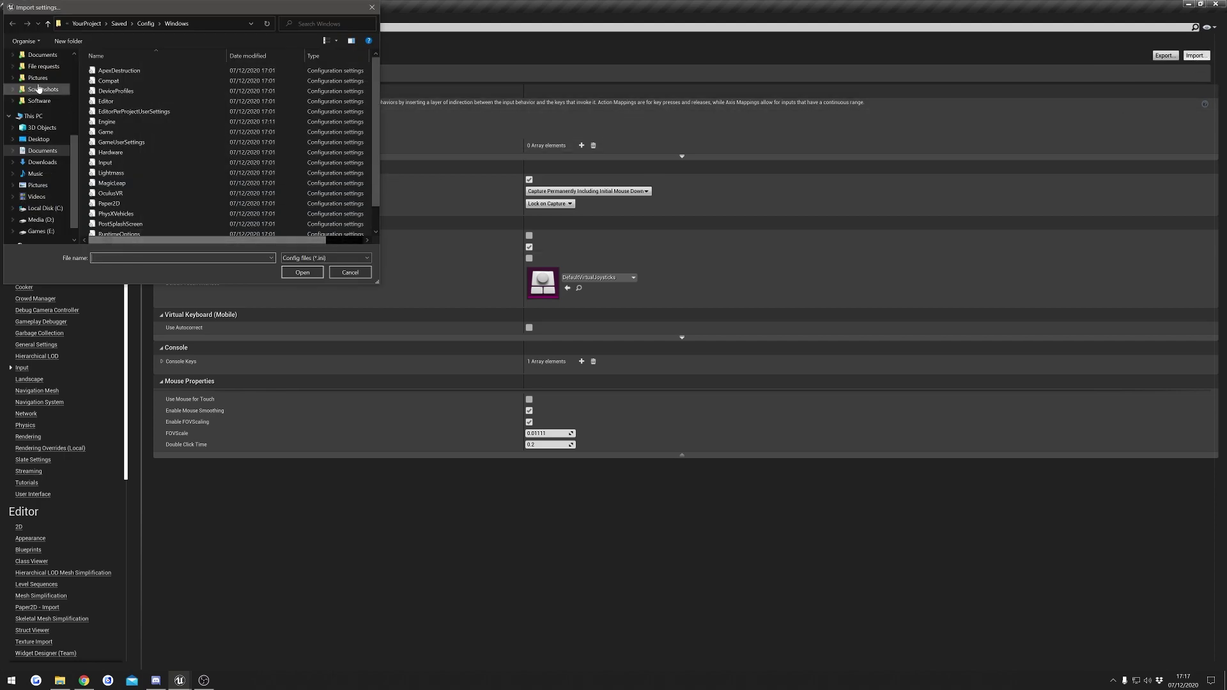
click(42, 141)
text(input)
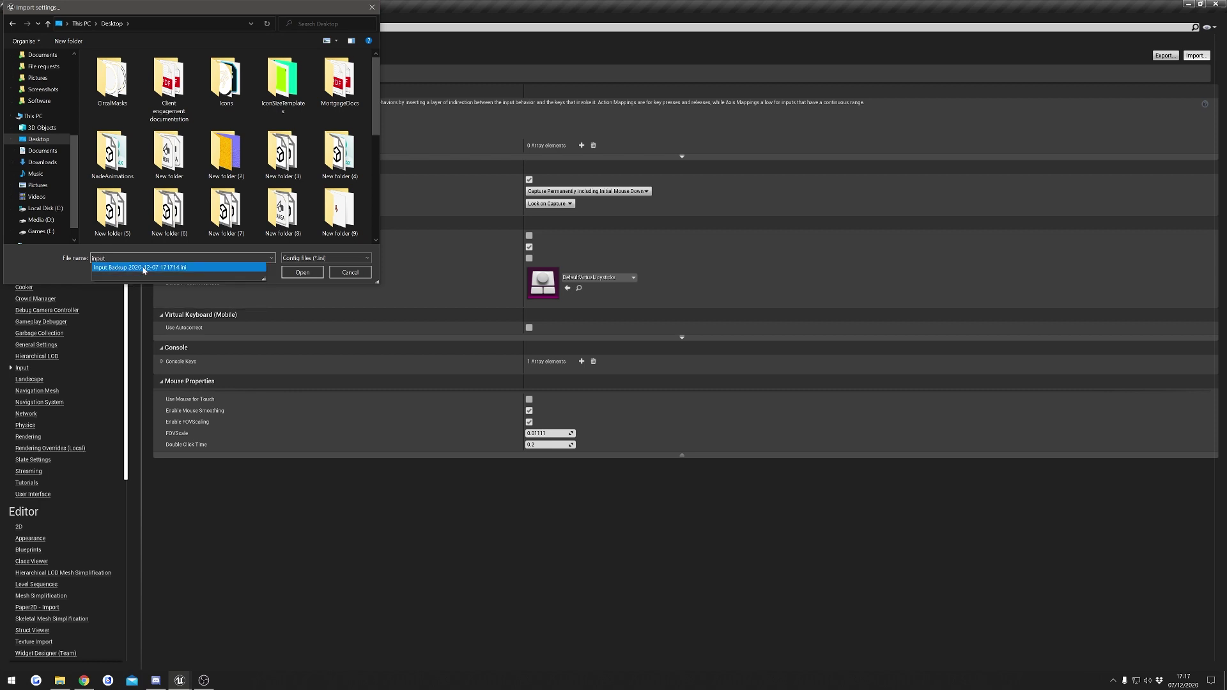
click(146, 268)
click(307, 273)
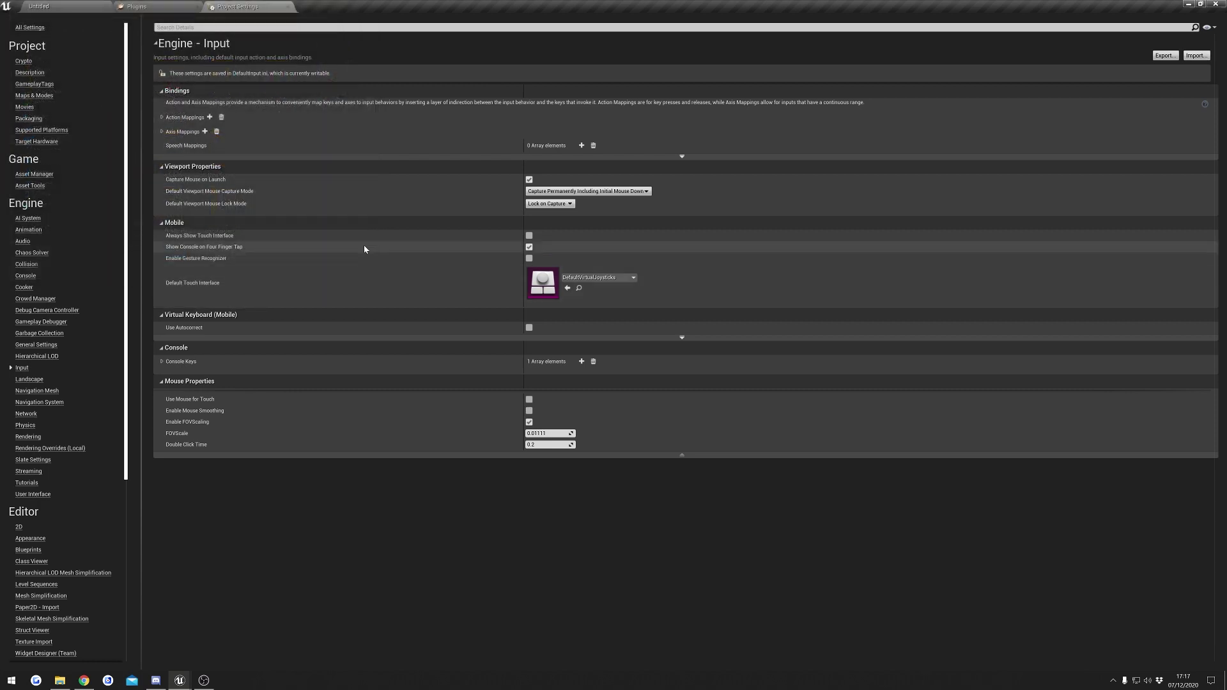
click(184, 119)
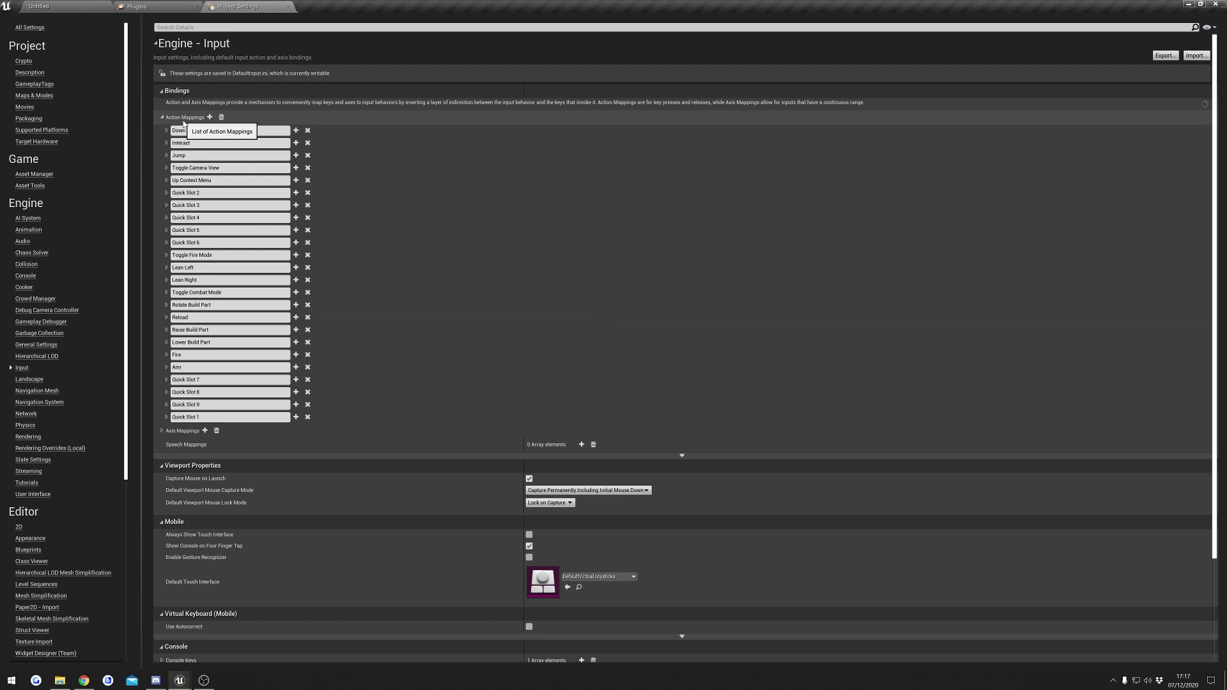
click(186, 431)
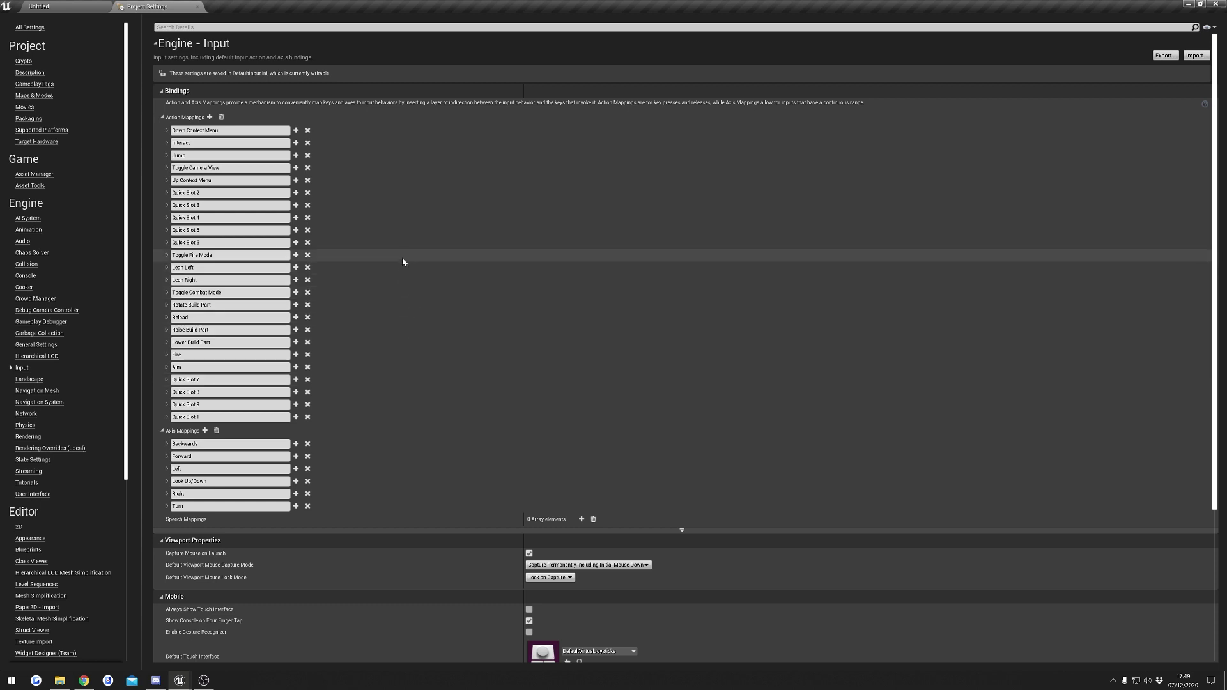
- Browse to SurvivalGameKitV2 > Blueprints > Components and open the BP_PlayerInventory blueprint
click(59, 9)
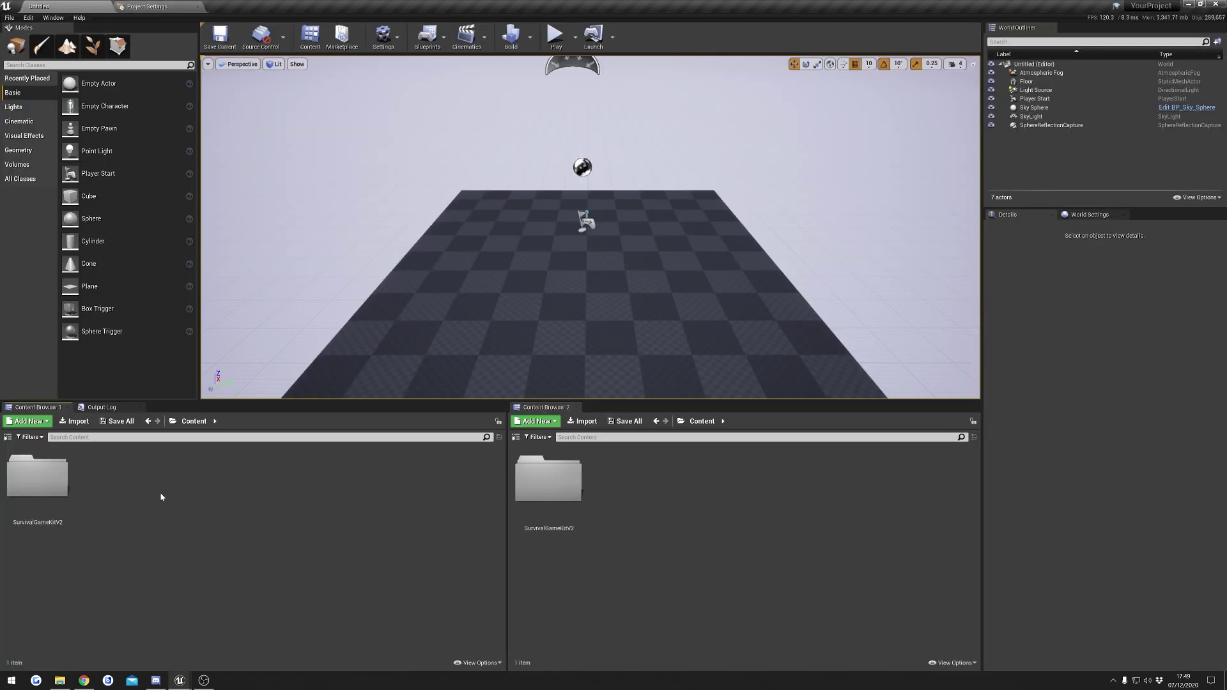
double_click(37, 478)
click(111, 493)
double_click(112, 482)
double_click(252, 565)
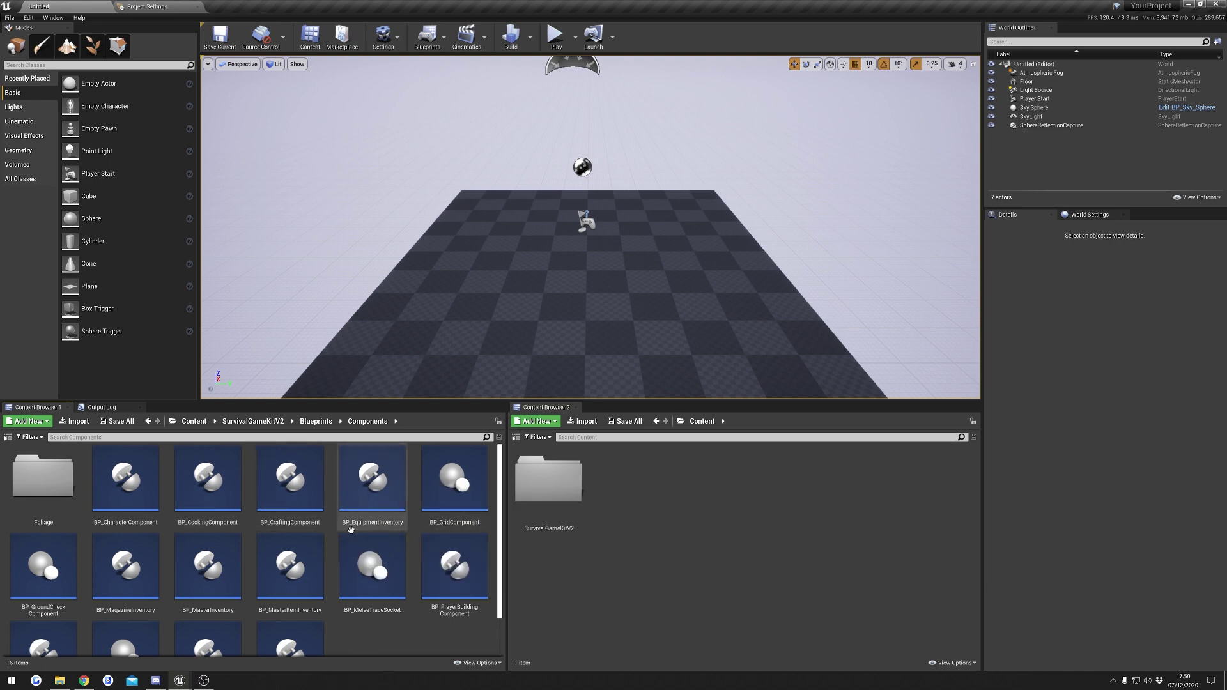
scroll(411, 569, down, 2)
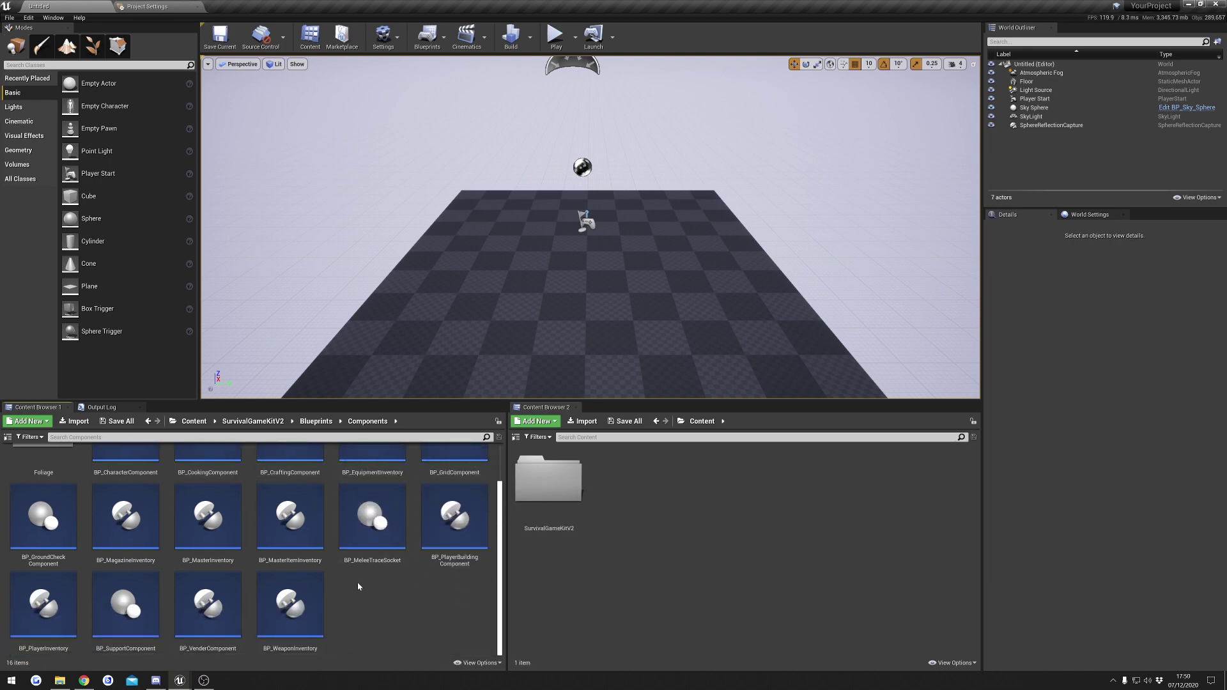
double_click(55, 606)
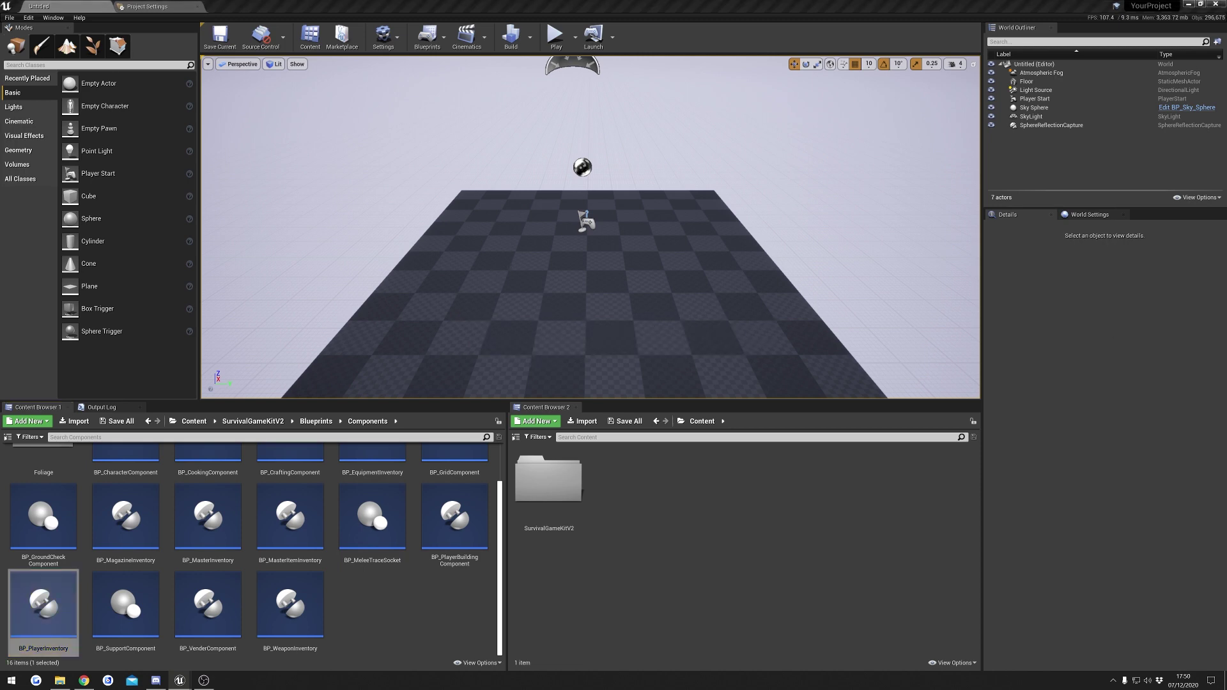
scroll(445, 231, up, 5)
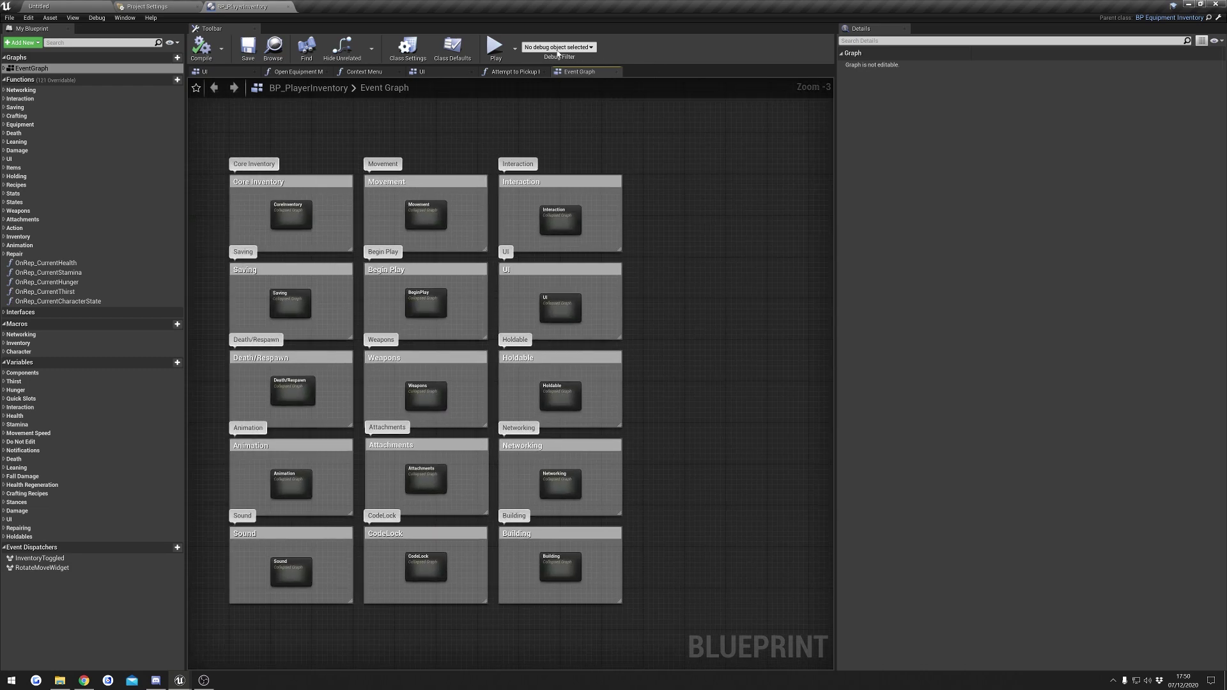
- In BP_PlayerInventory's Class Defaults, set Interaction Trace Channel to Interaction
click(438, 47)
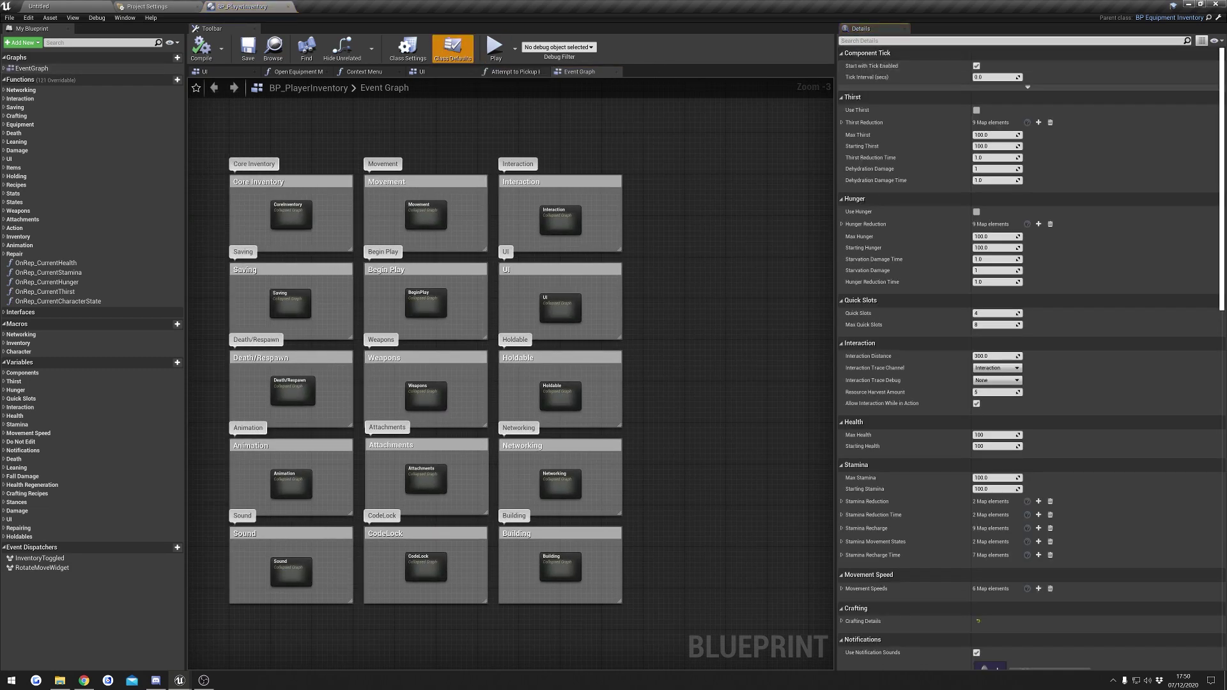
click(1010, 40)
text(trace)
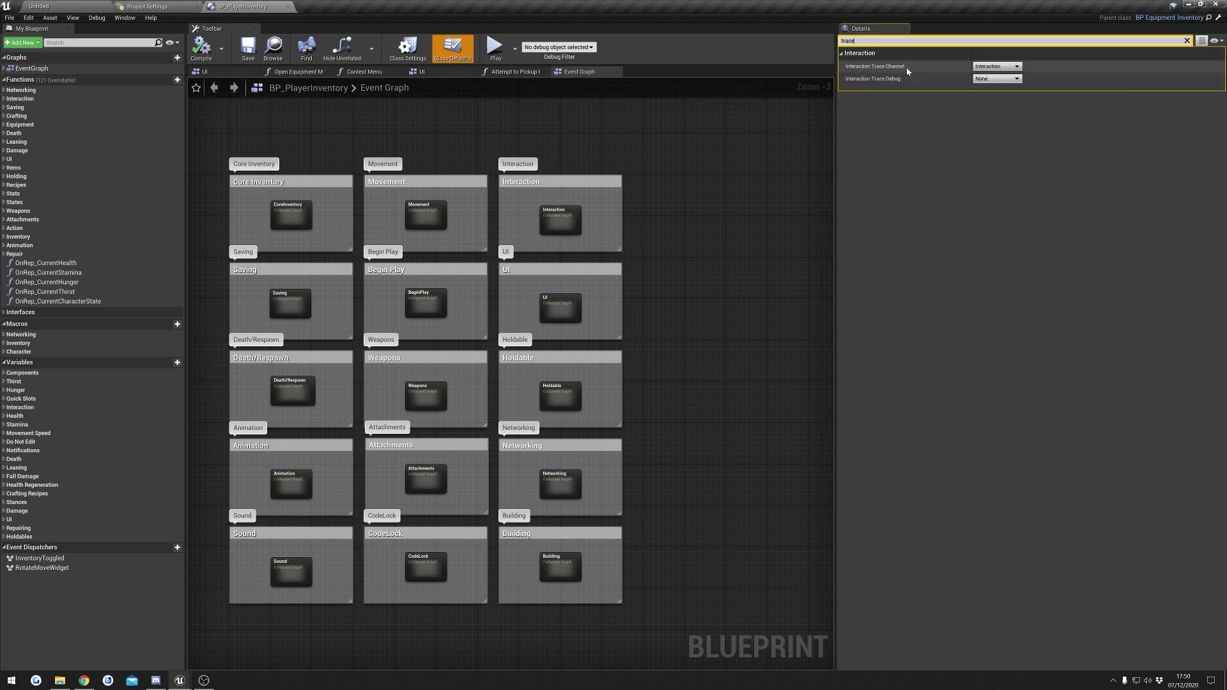
click(1015, 67)
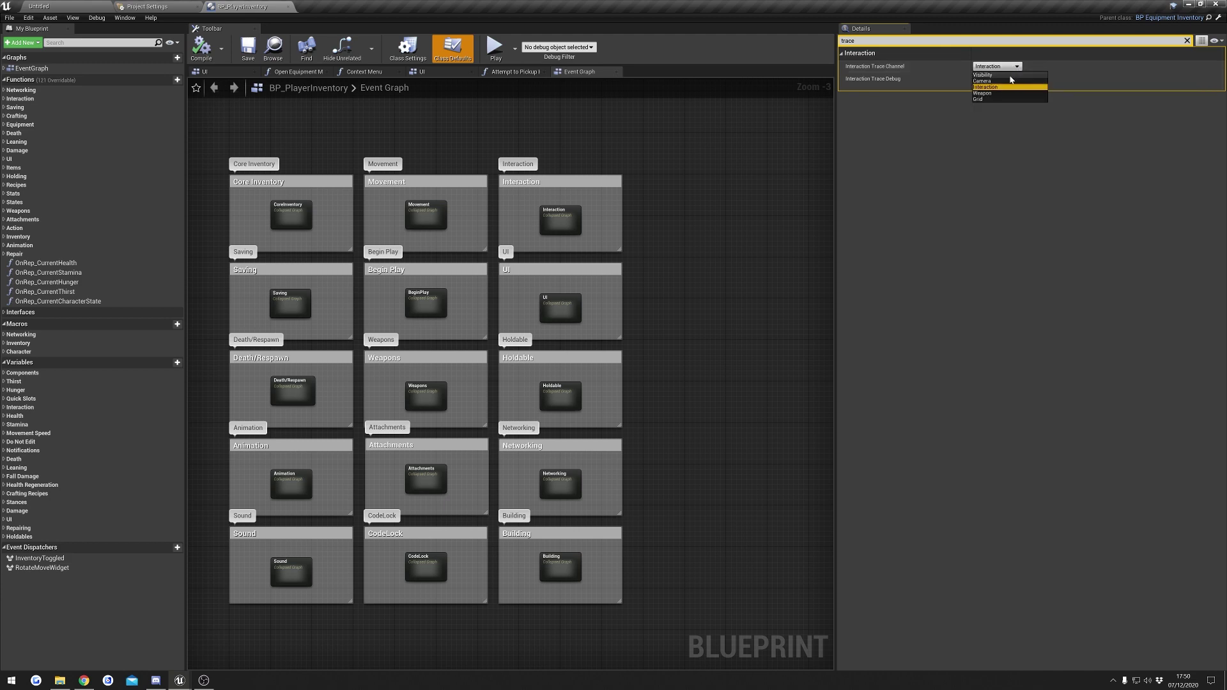
click(1006, 87)
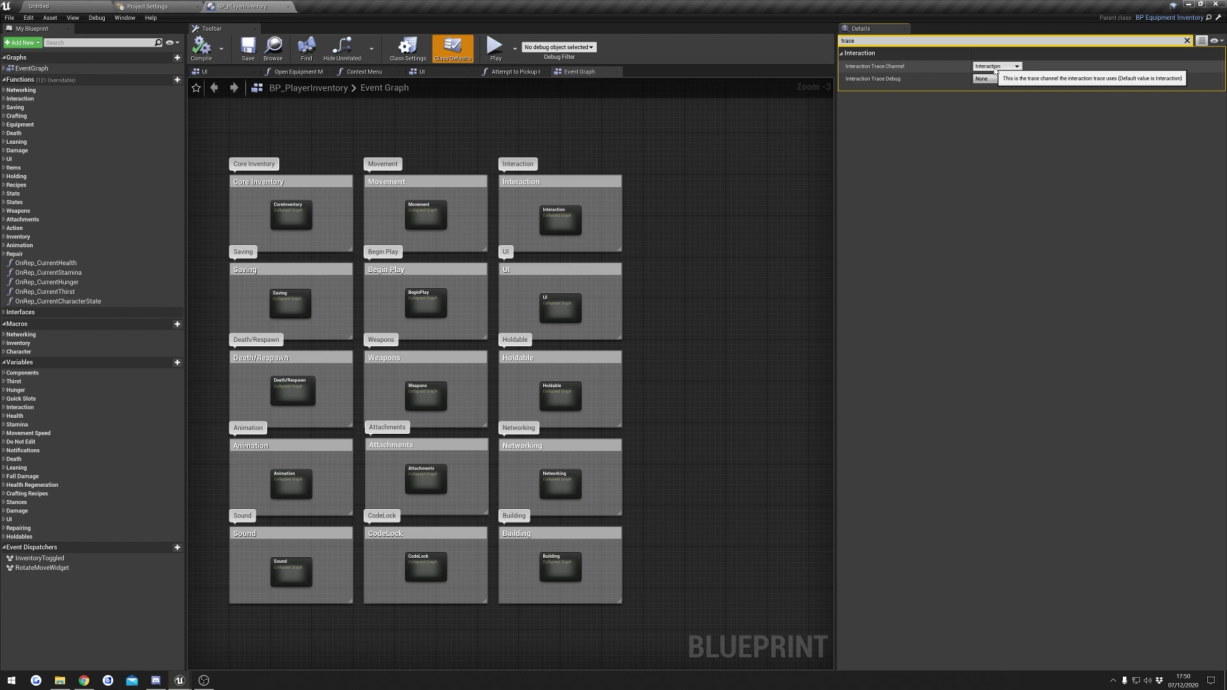
click(995, 69)
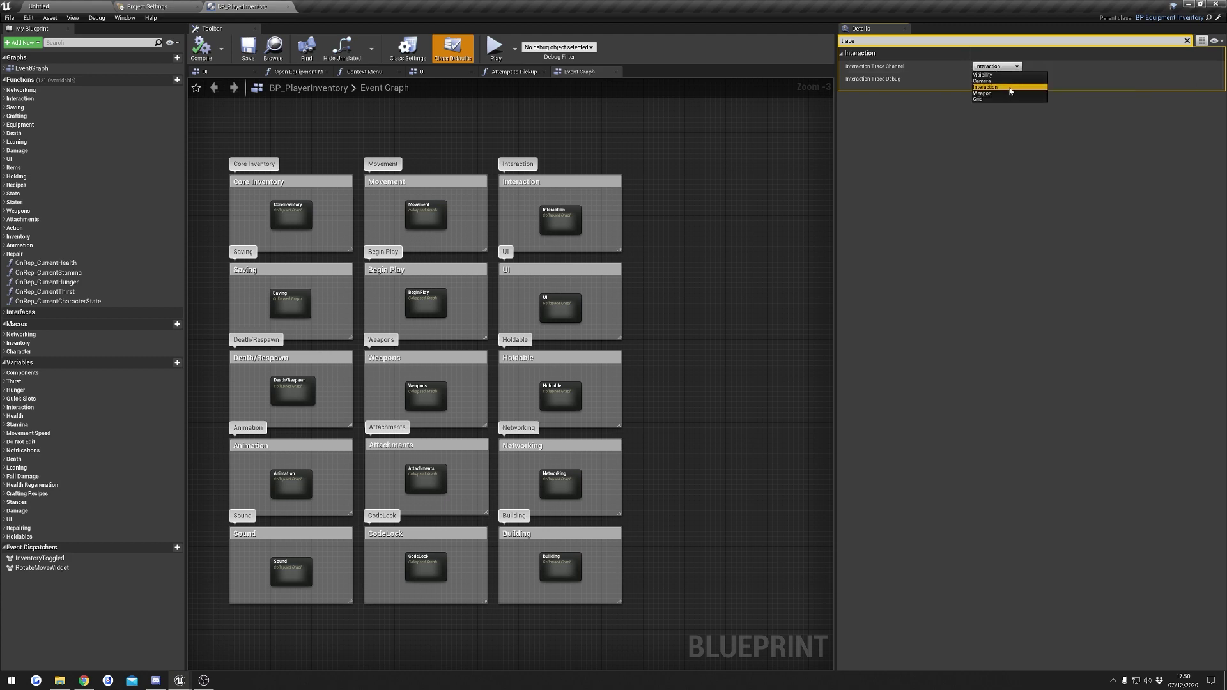
click(1010, 88)
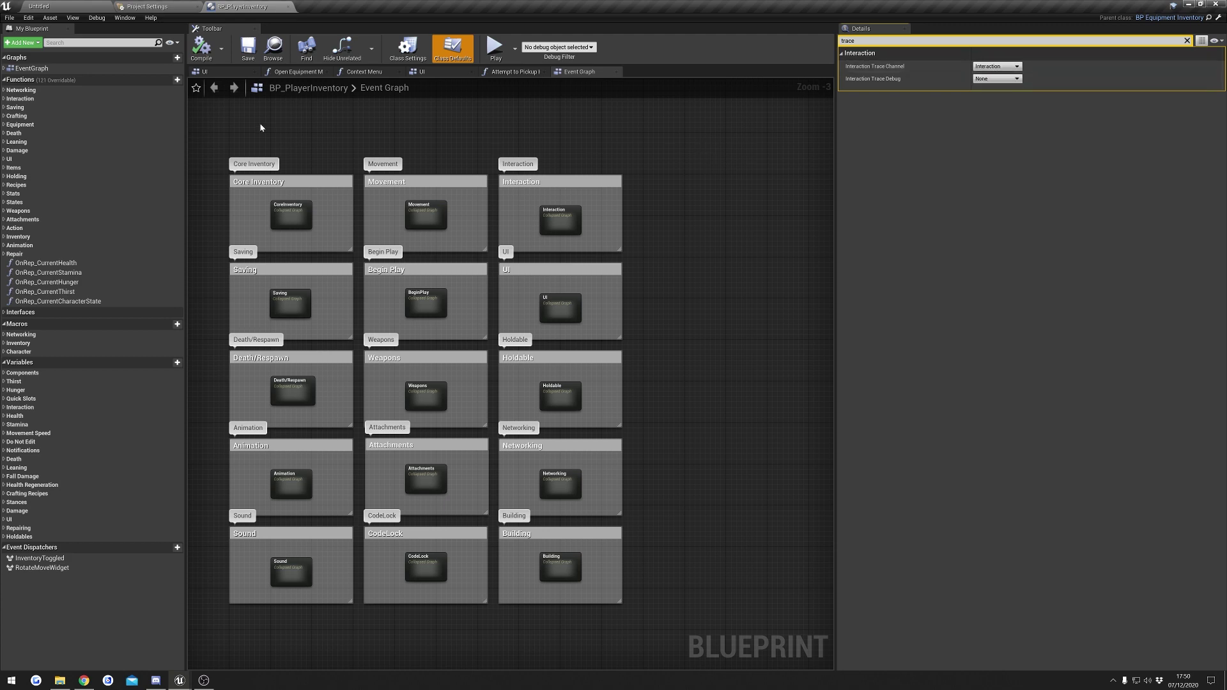
click(70, 9)
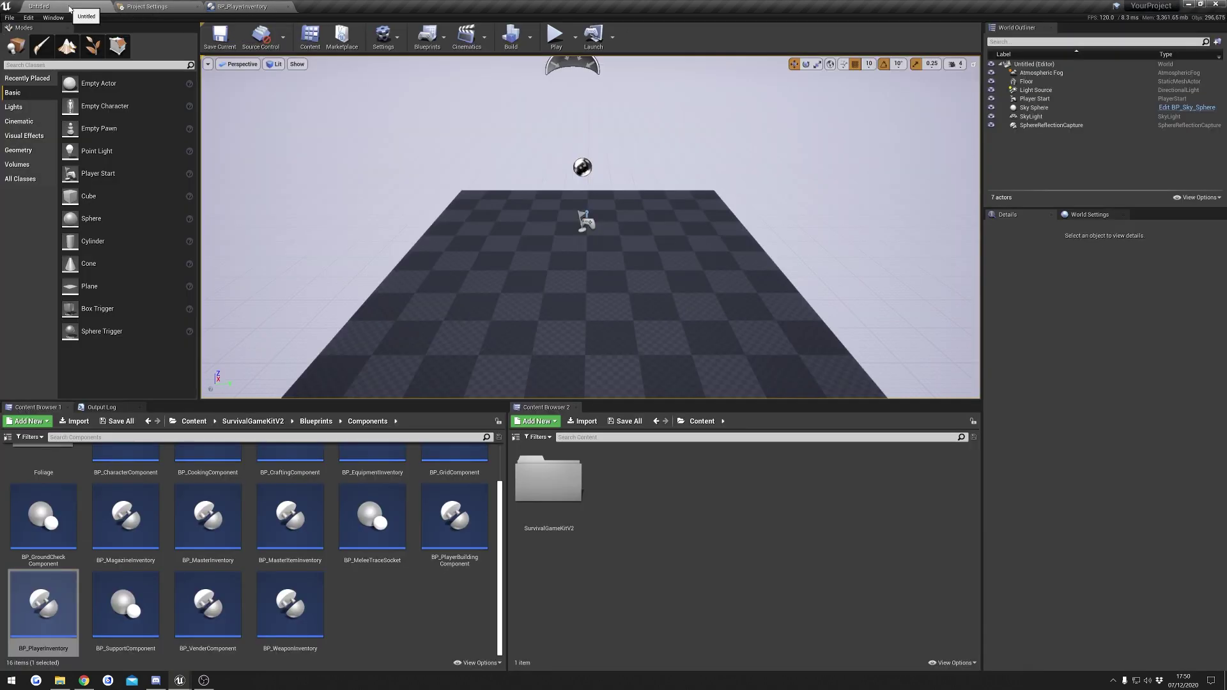
- Open BP_MasterRangeWeapon from Items > HoldableItems and filter its Details by 'trace'
click(318, 422)
double_click(397, 489)
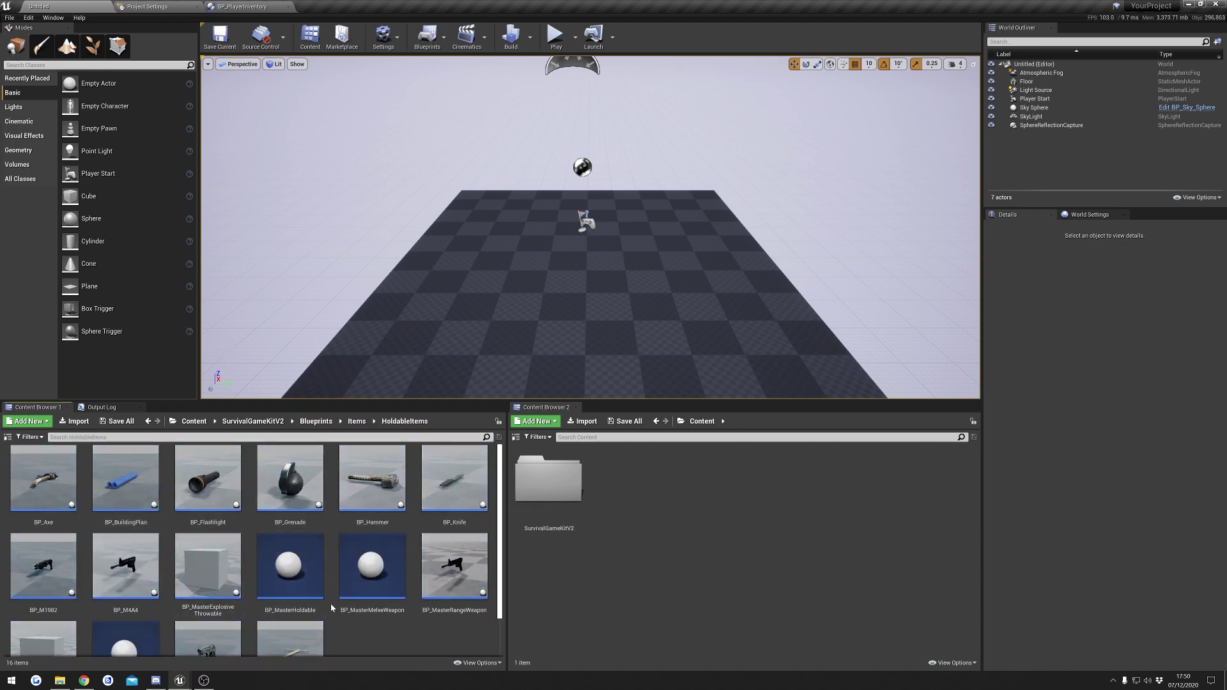
scroll(336, 602, down, 2)
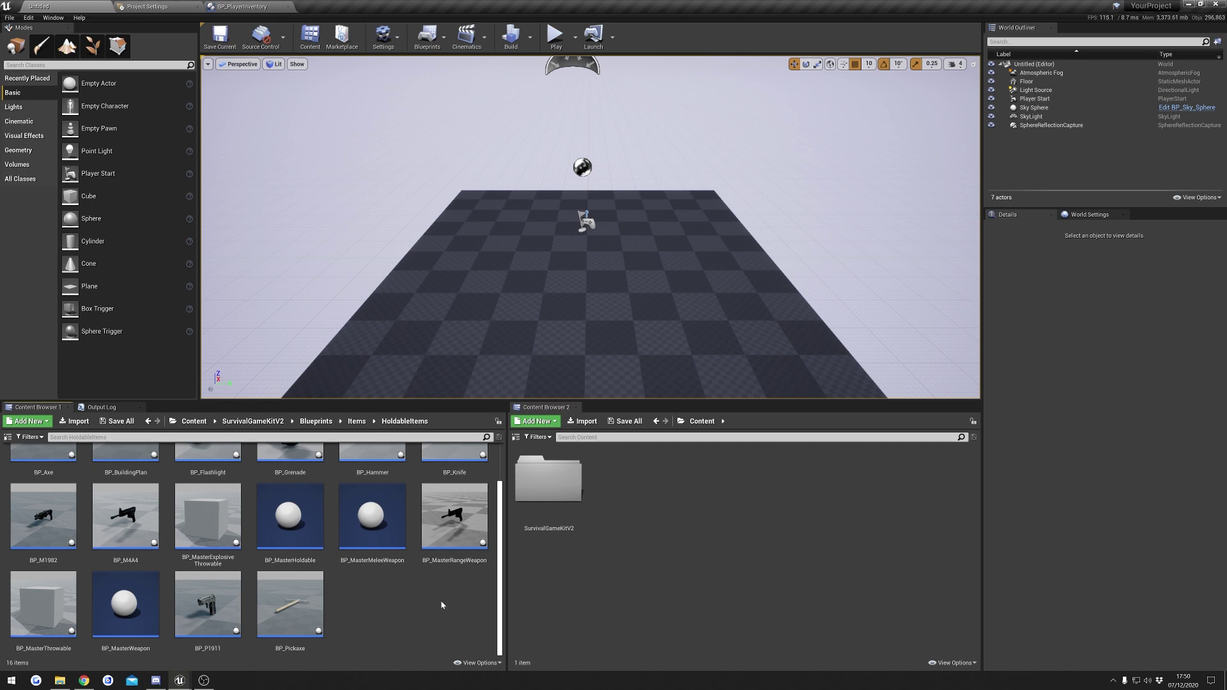
double_click(454, 517)
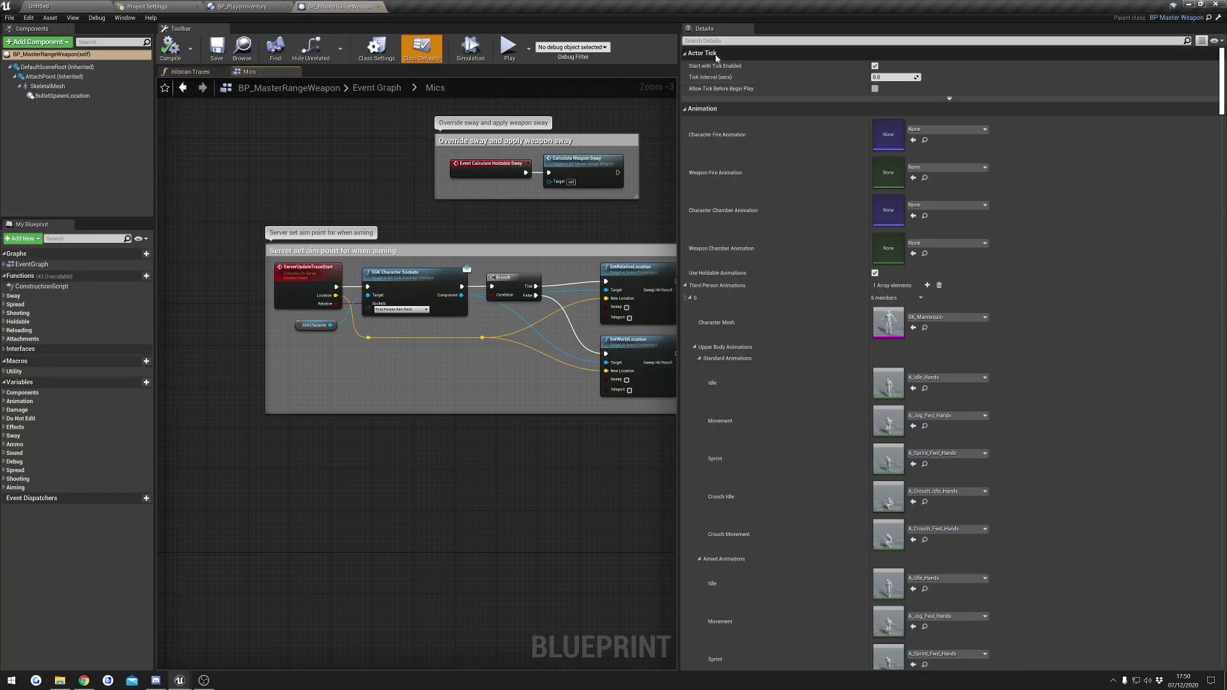
click(716, 40)
text(t)
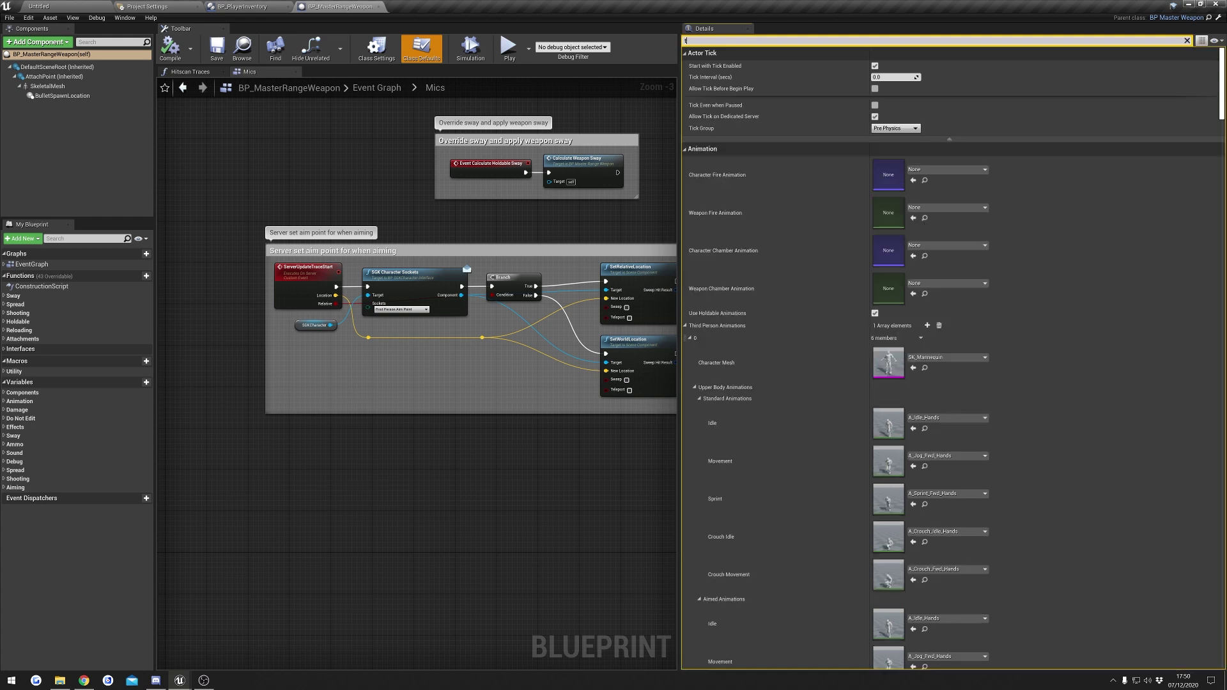
text(race)
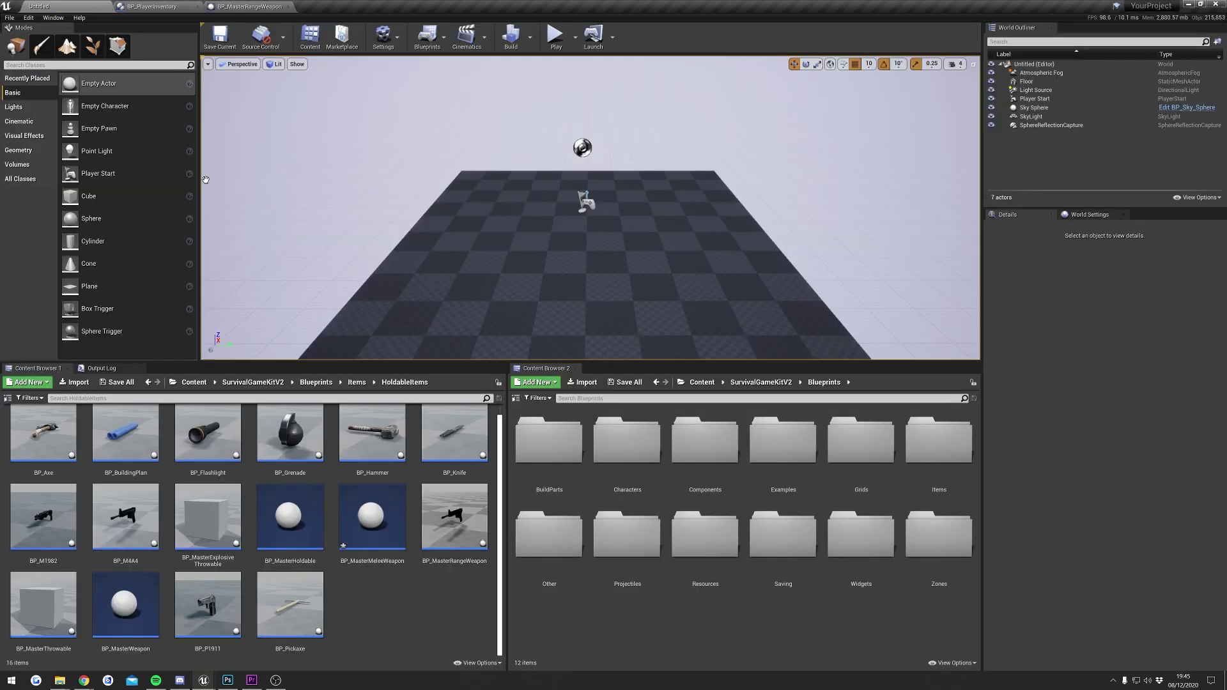
- Open BP_MasterMeleeWeapon, filter Details by 'trace', and confirm Melee Trace Channel is Weapon
double_click(378, 537)
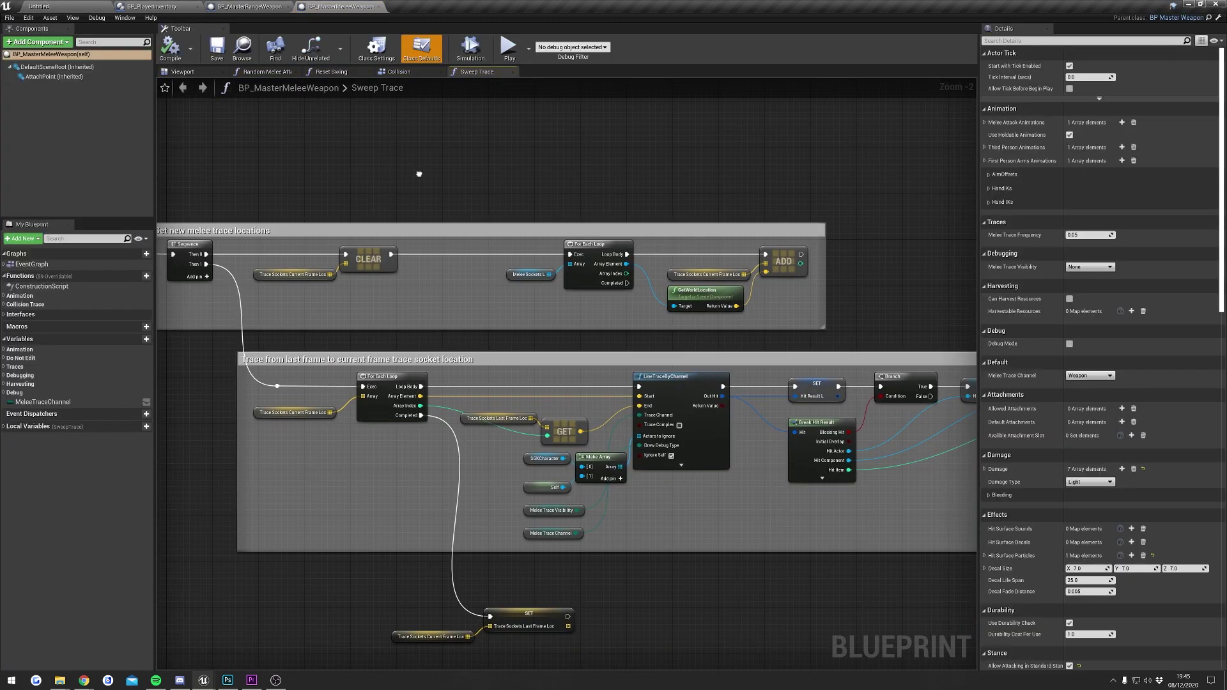
click(423, 48)
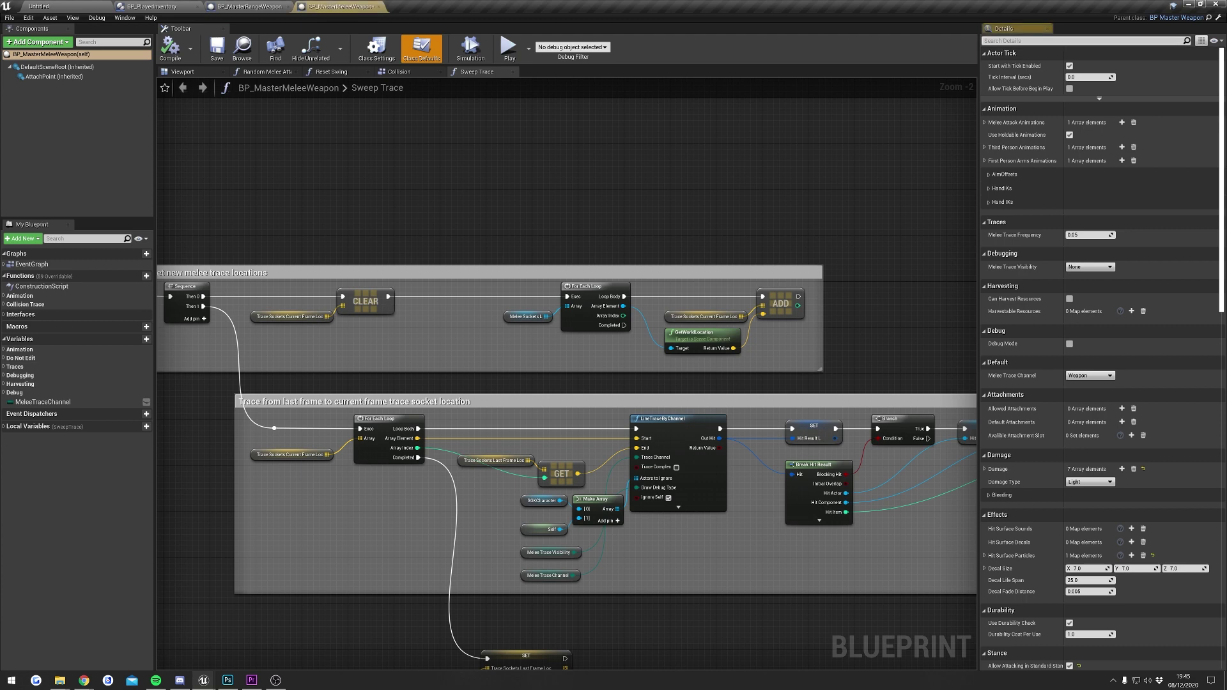
text(tracve)
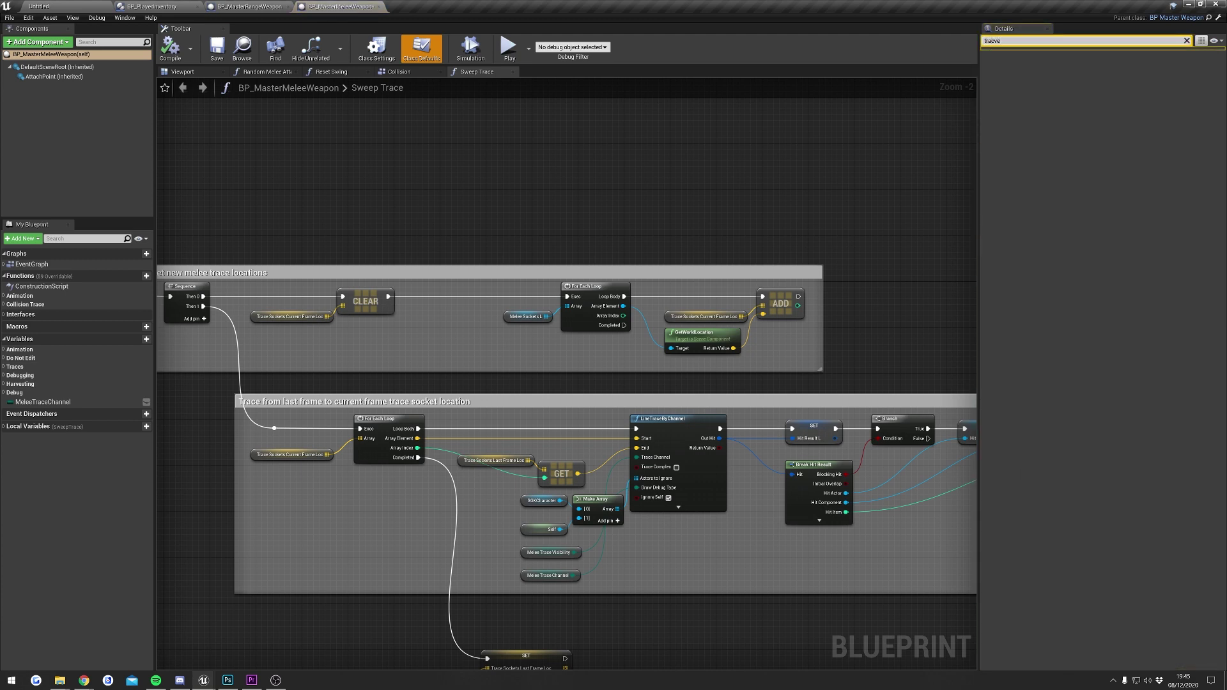
key(BackSpace)
key(BackSpace)
text(e)
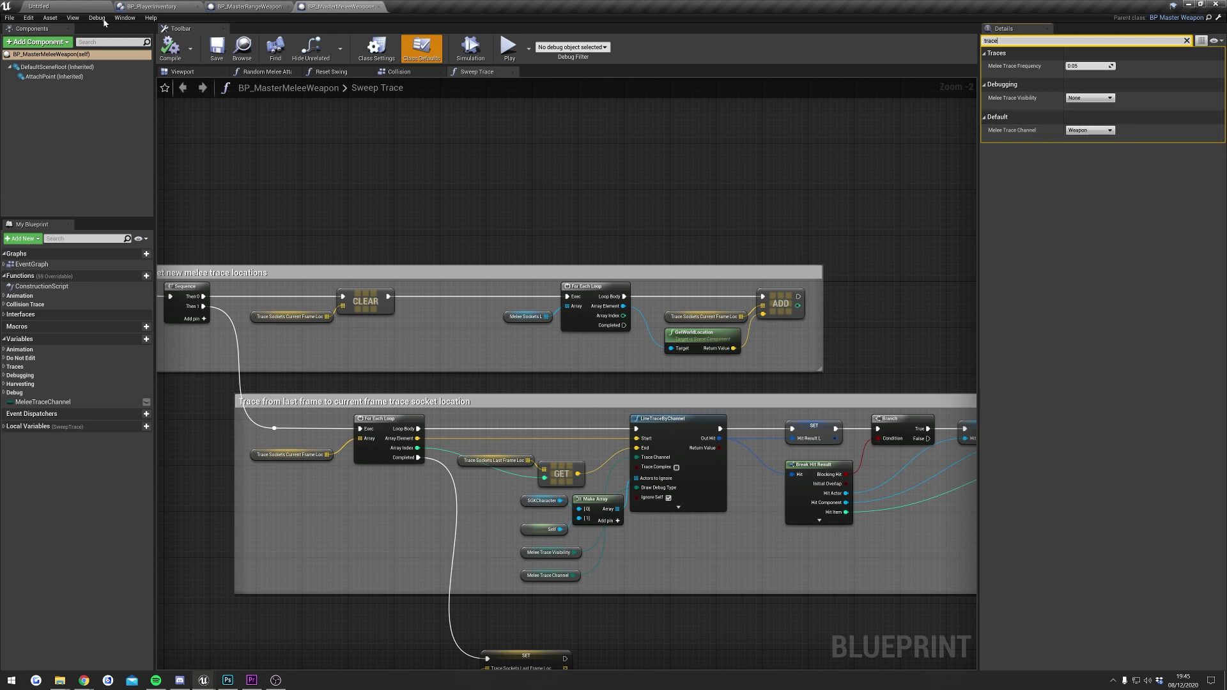
click(67, 6)
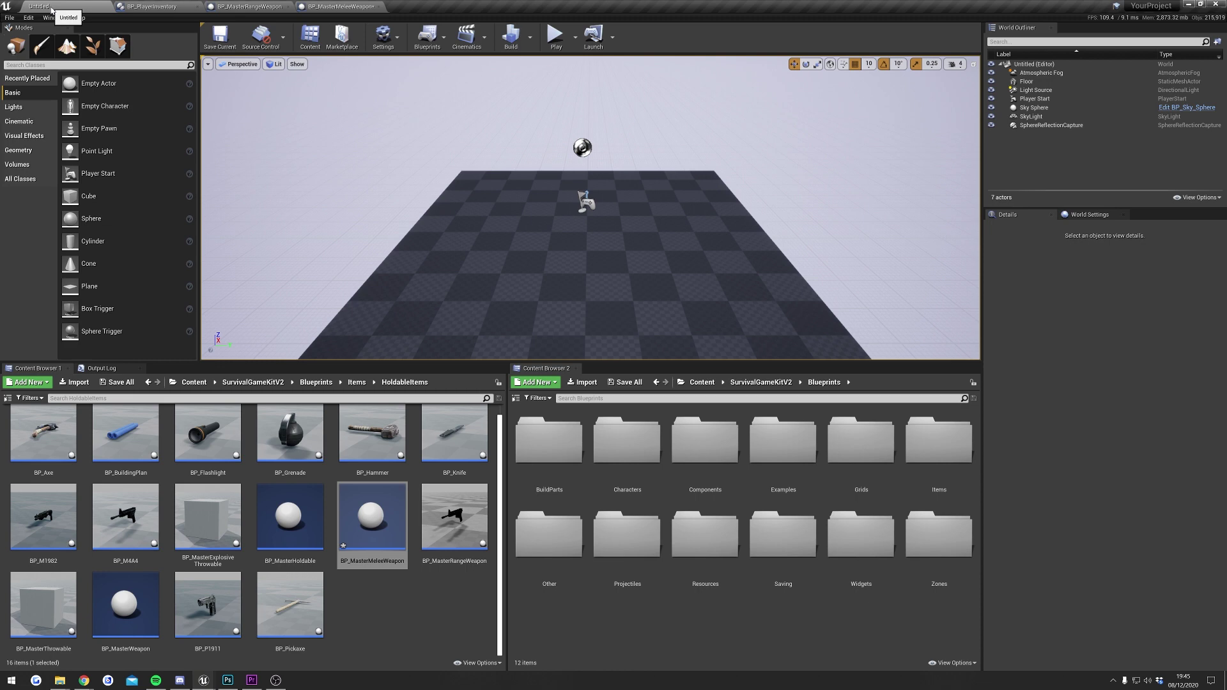
- Go to Blueprints > Components and open BP_PlayerBuildingComponent
click(315, 382)
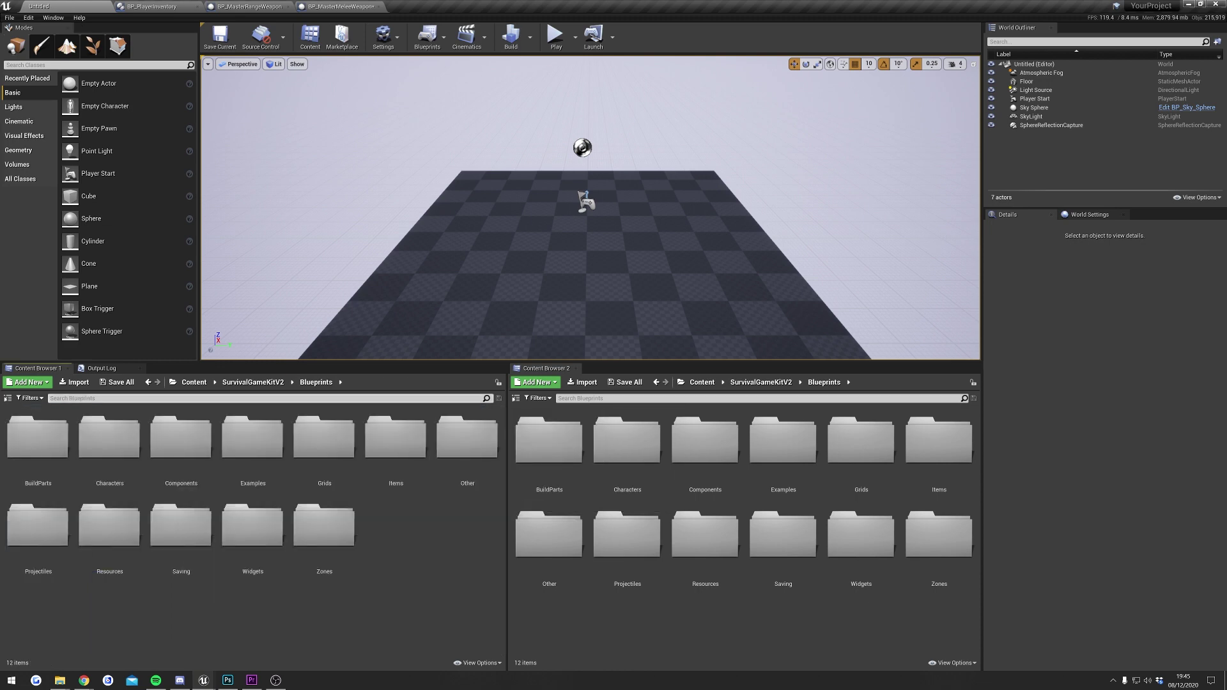
double_click(181, 439)
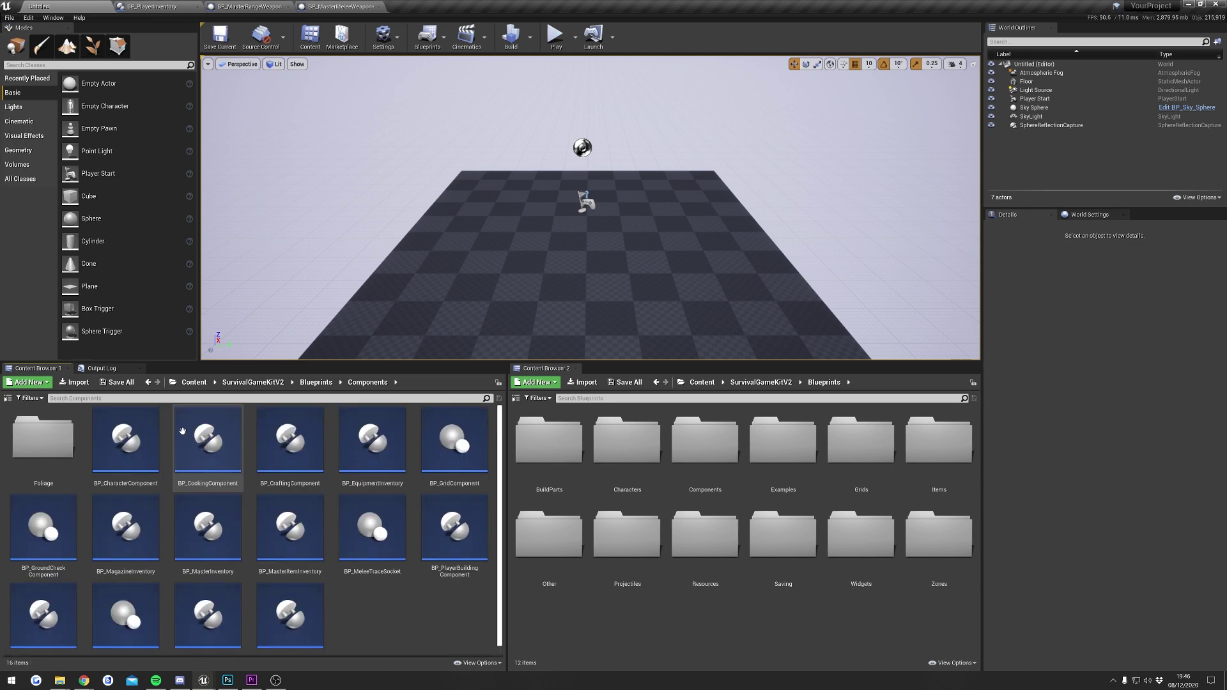
scroll(394, 600, down, 1)
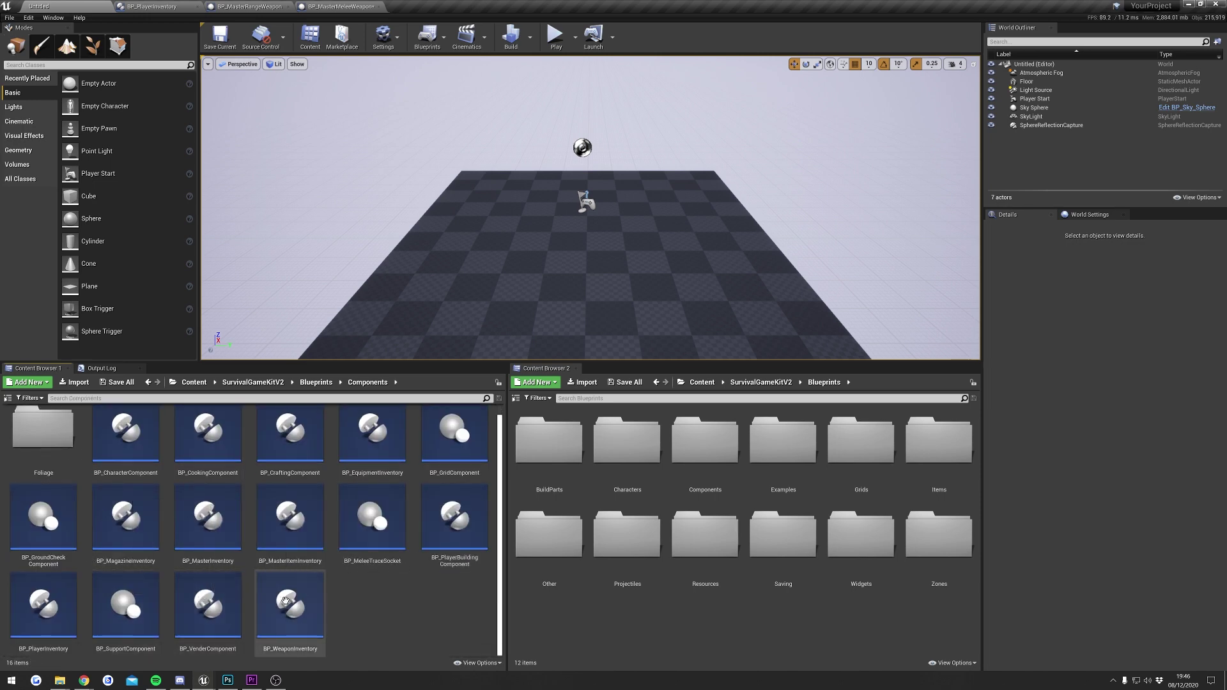
drag(453, 519, 504, 261)
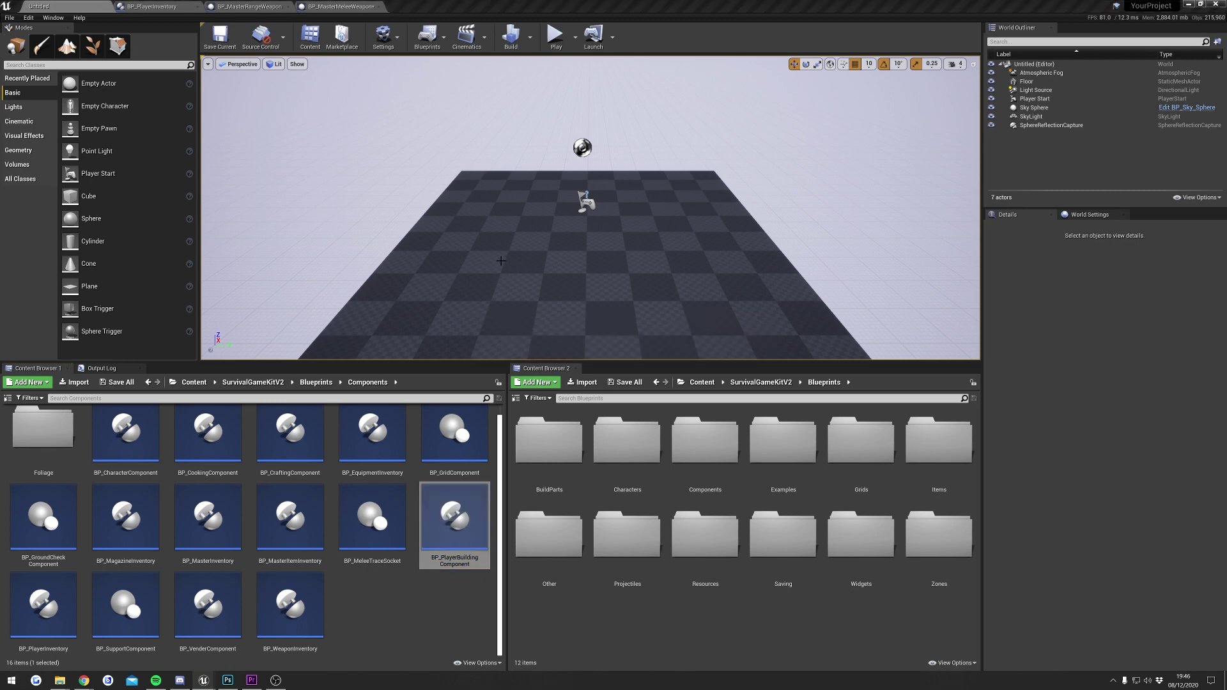
double_click(454, 517)
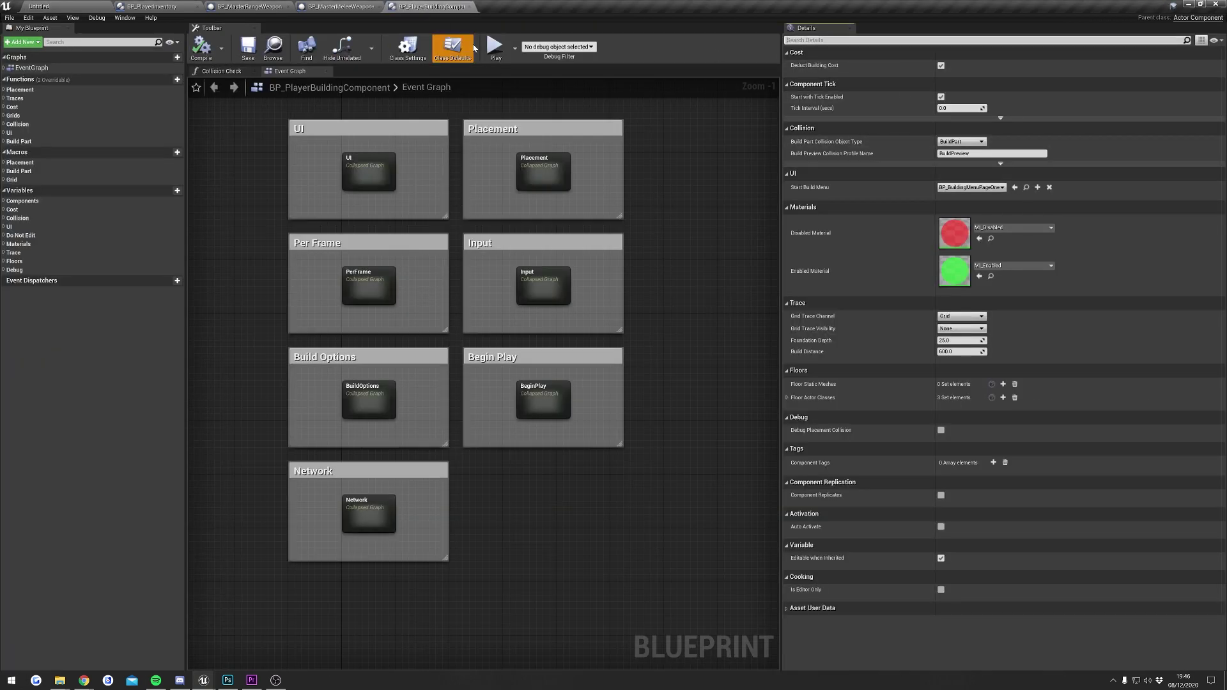
- Filter its Details by 'trace' and confirm Grid Trace Channel is Grid
text(trace)
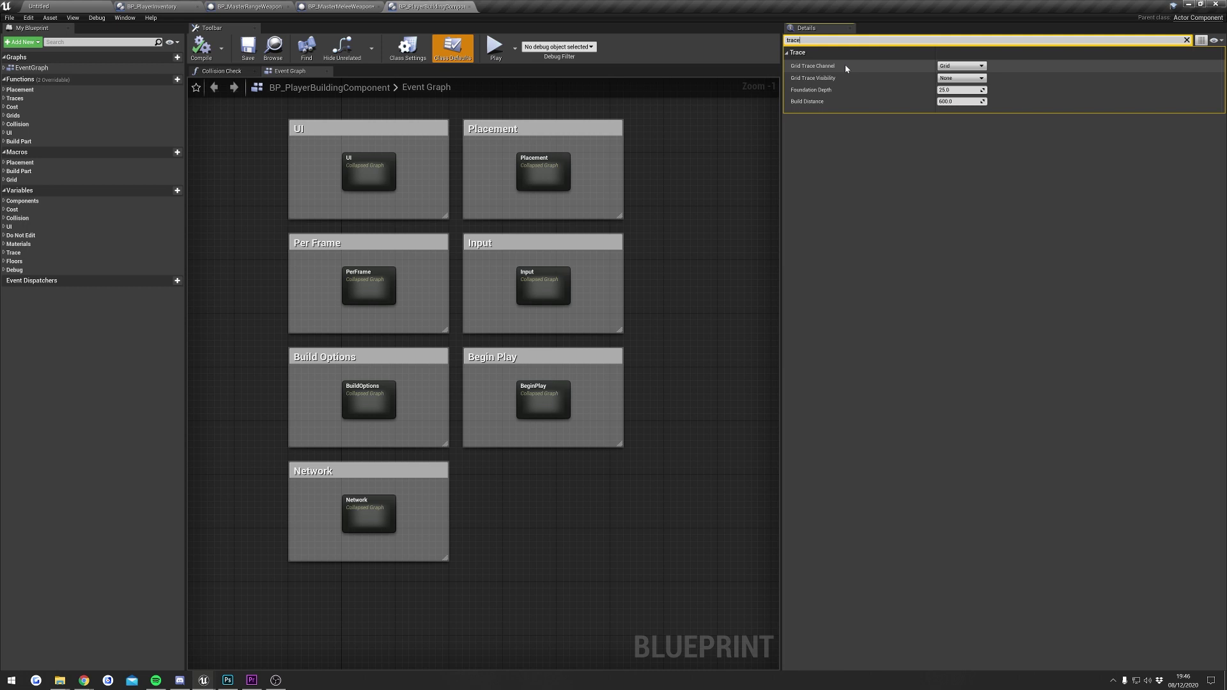
click(966, 64)
click(966, 67)
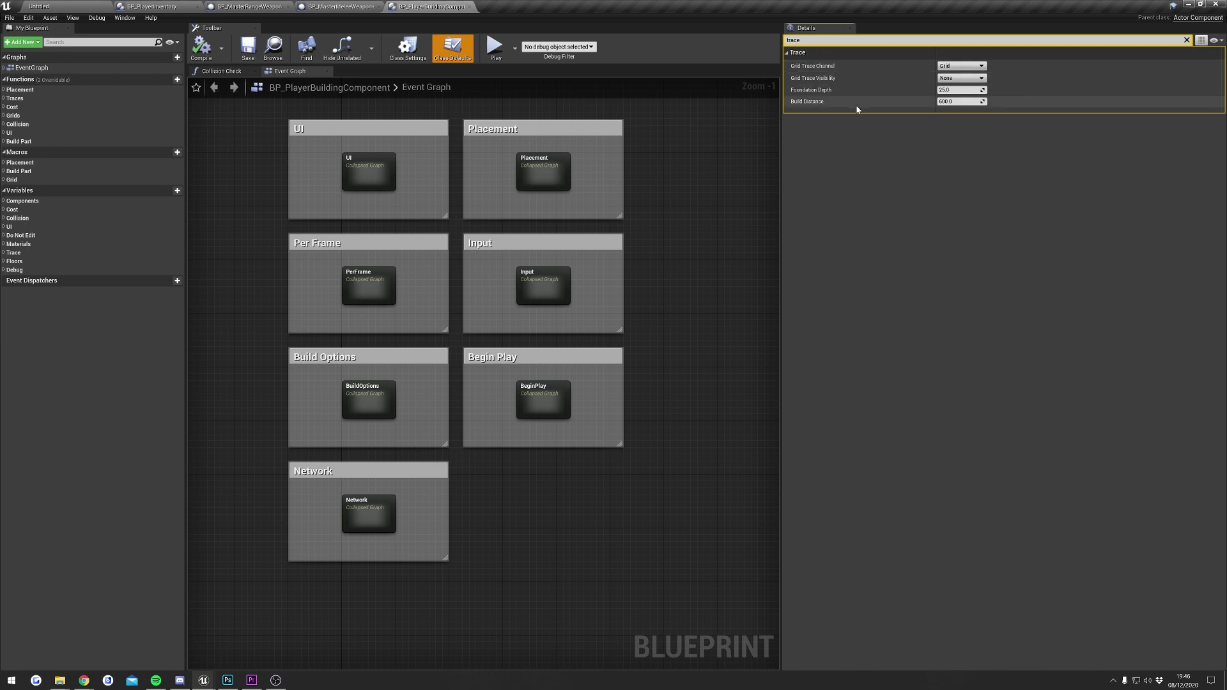
right_drag(650, 154, 638, 165)
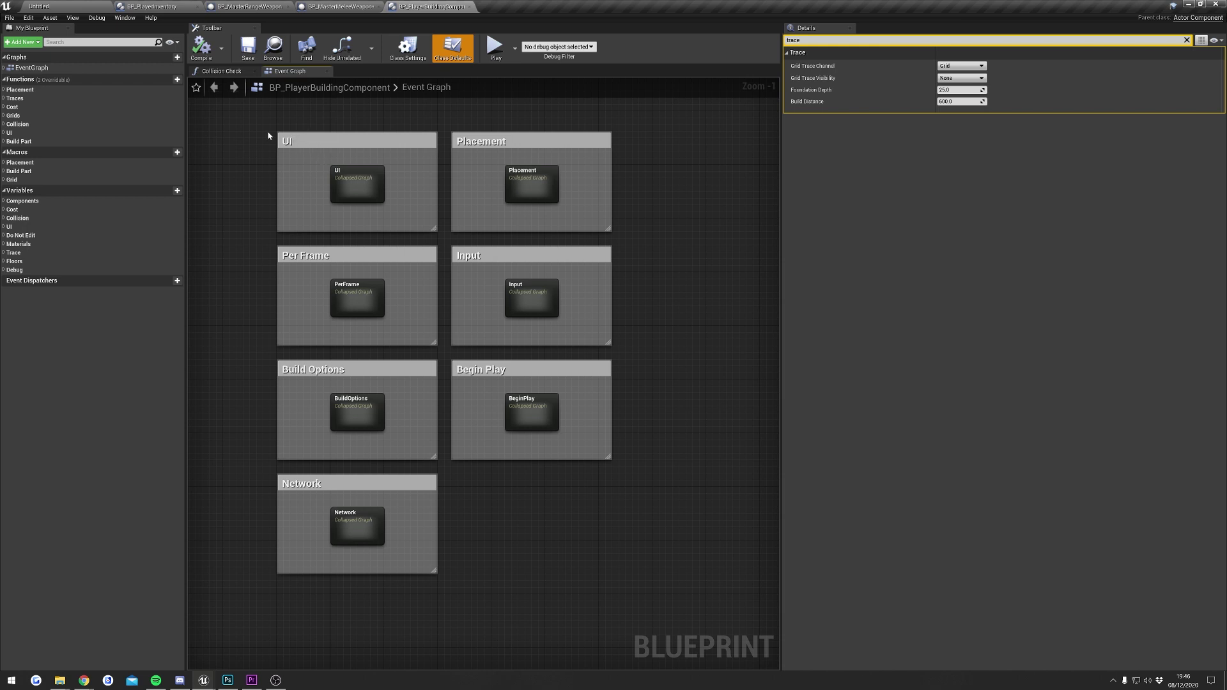
click(64, 6)
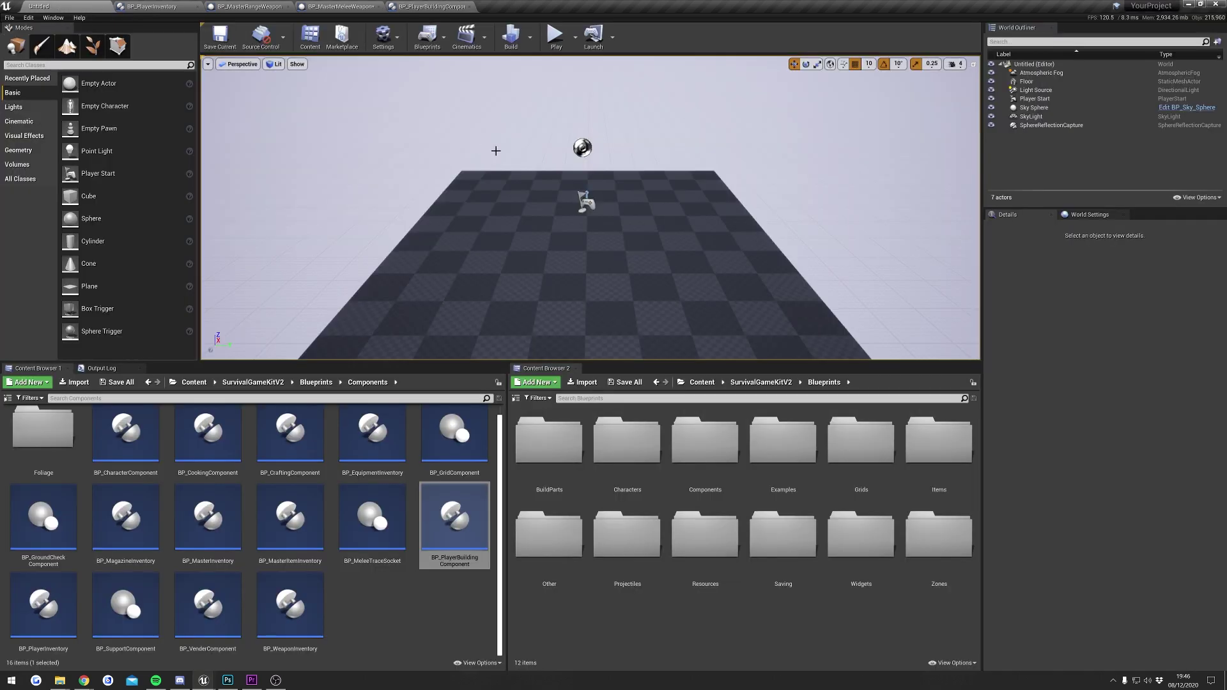
- Open MenuMap from SurvivalGameKitV2's Maps folder, saving the modified melee weapon blueprint first
click(253, 382)
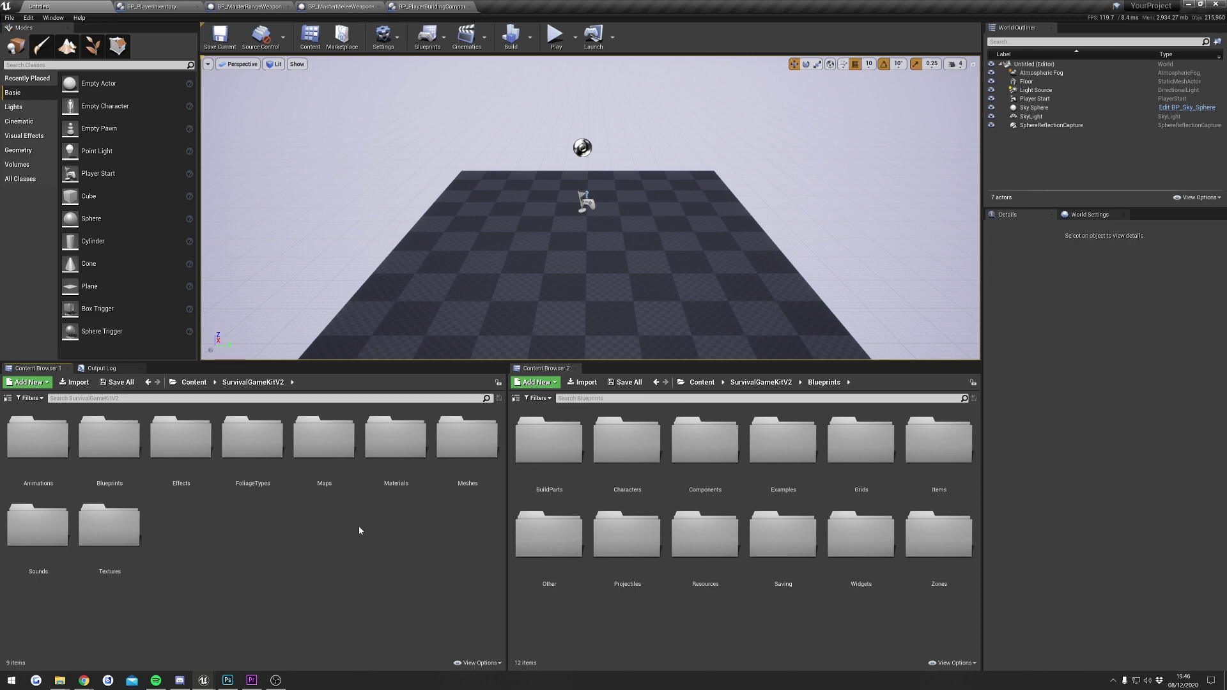
double_click(342, 478)
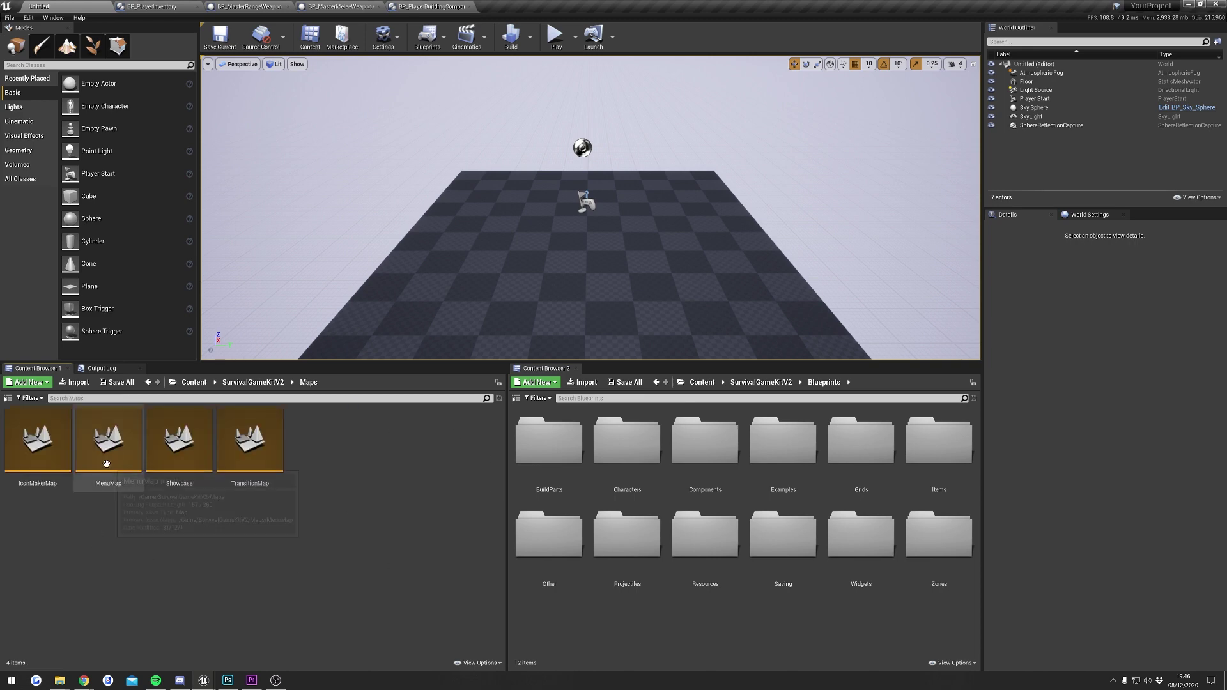
double_click(83, 485)
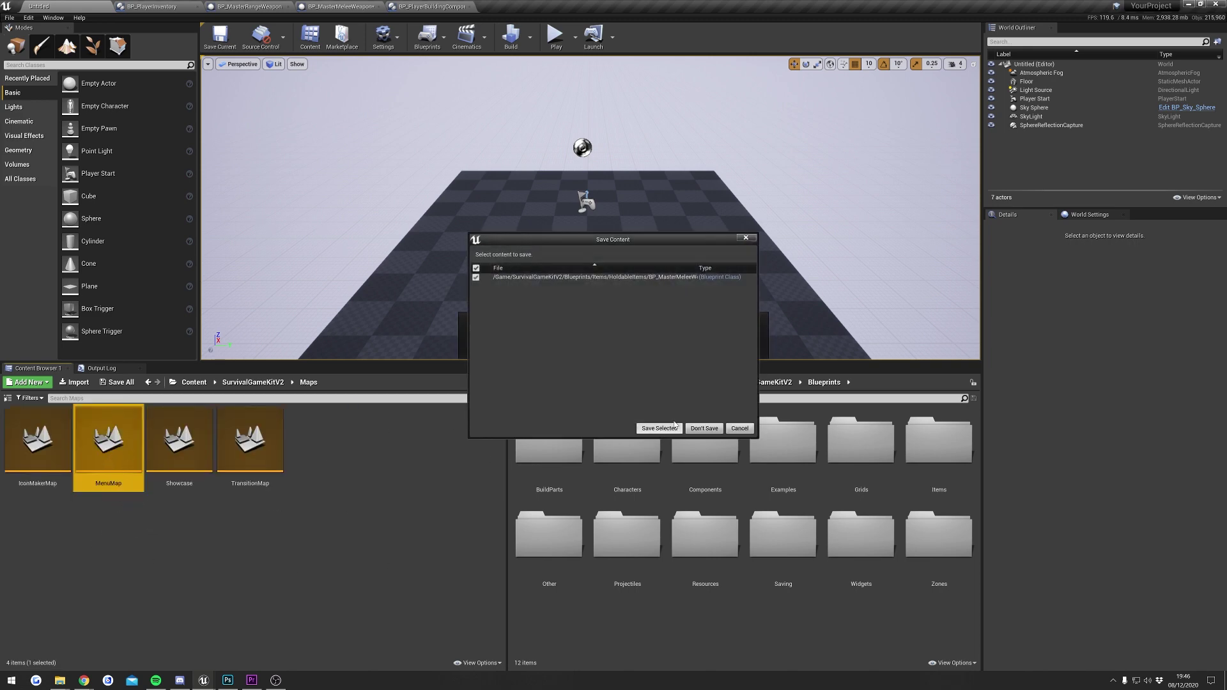
click(660, 429)
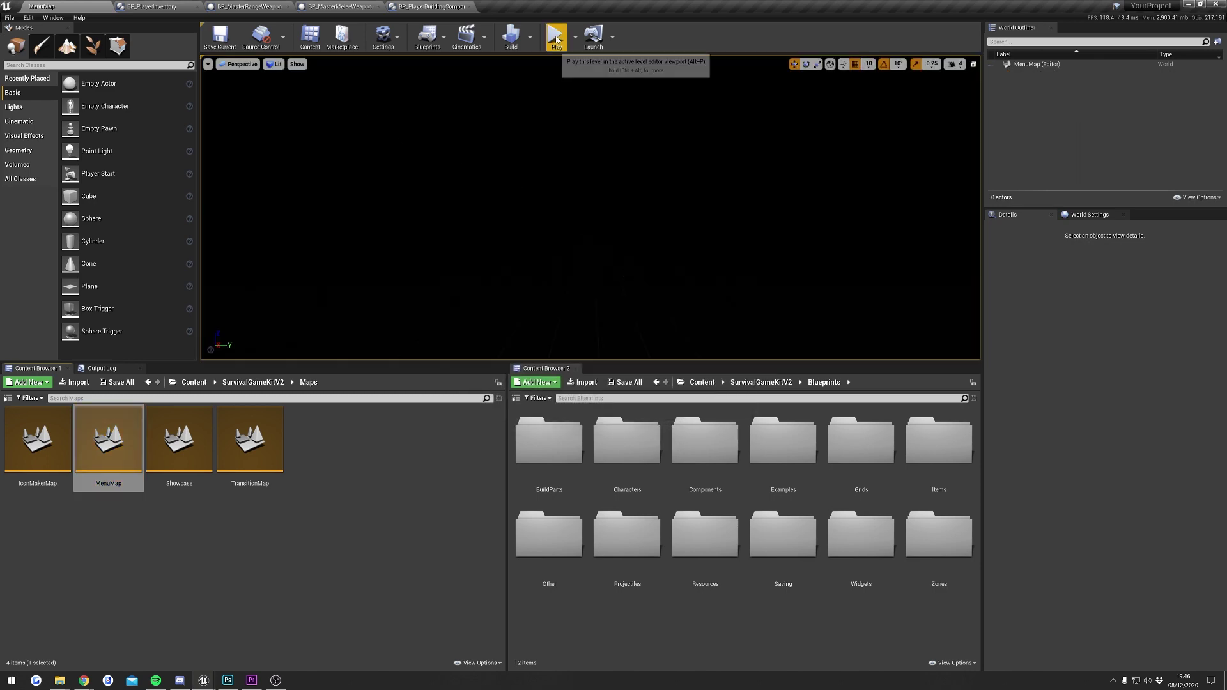
- Play MenuMap in the editor and start a new single-player game on the Showcase map
click(555, 36)
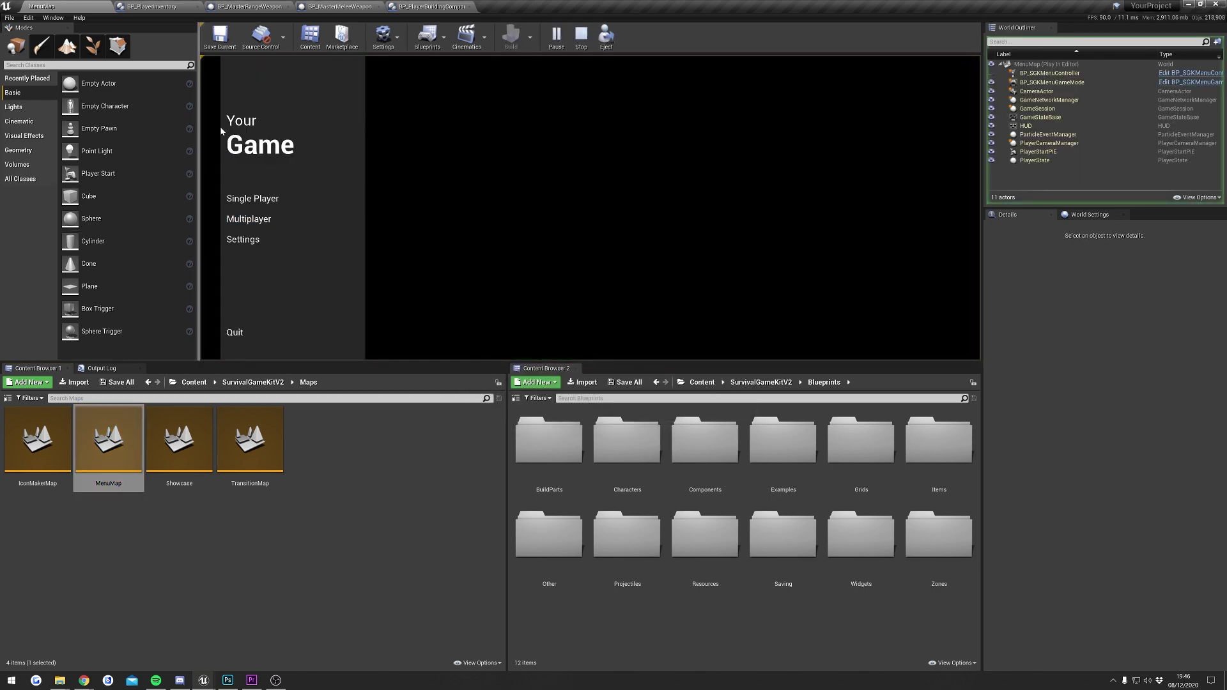
click(333, 209)
click(328, 195)
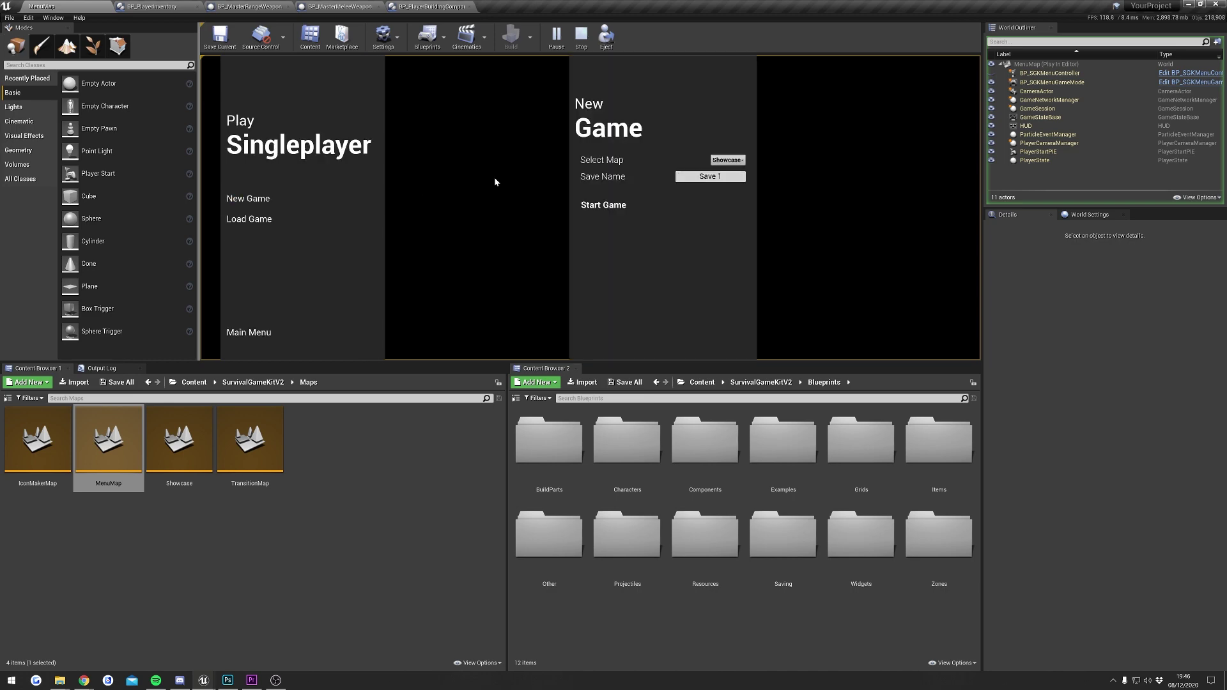
click(603, 206)
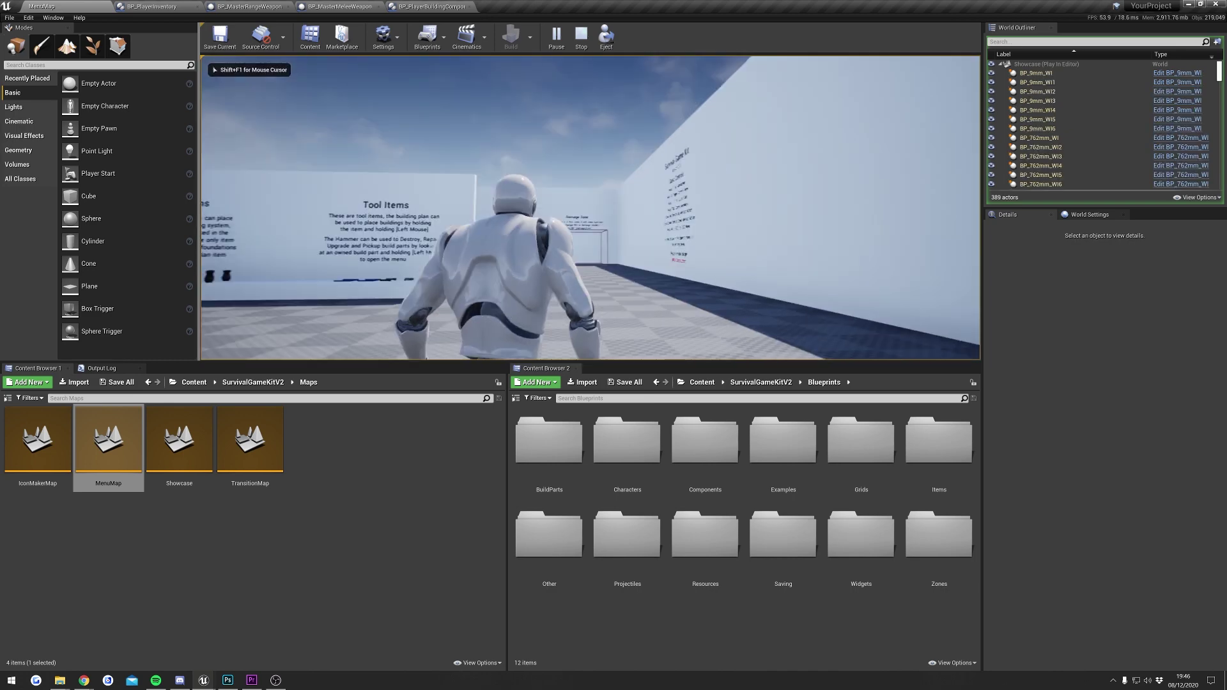
- Walk the character past the Range Weapon Items wall, rifle and consumables tables, and weapon-info wall
key(w)
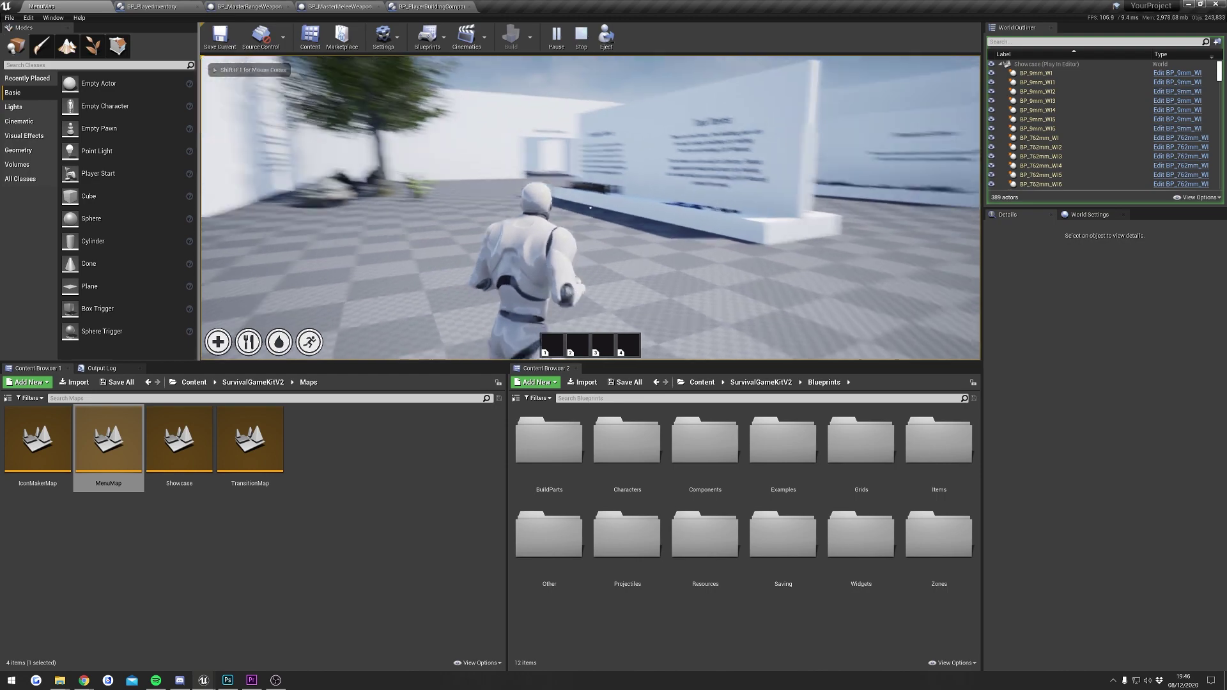
key(w)
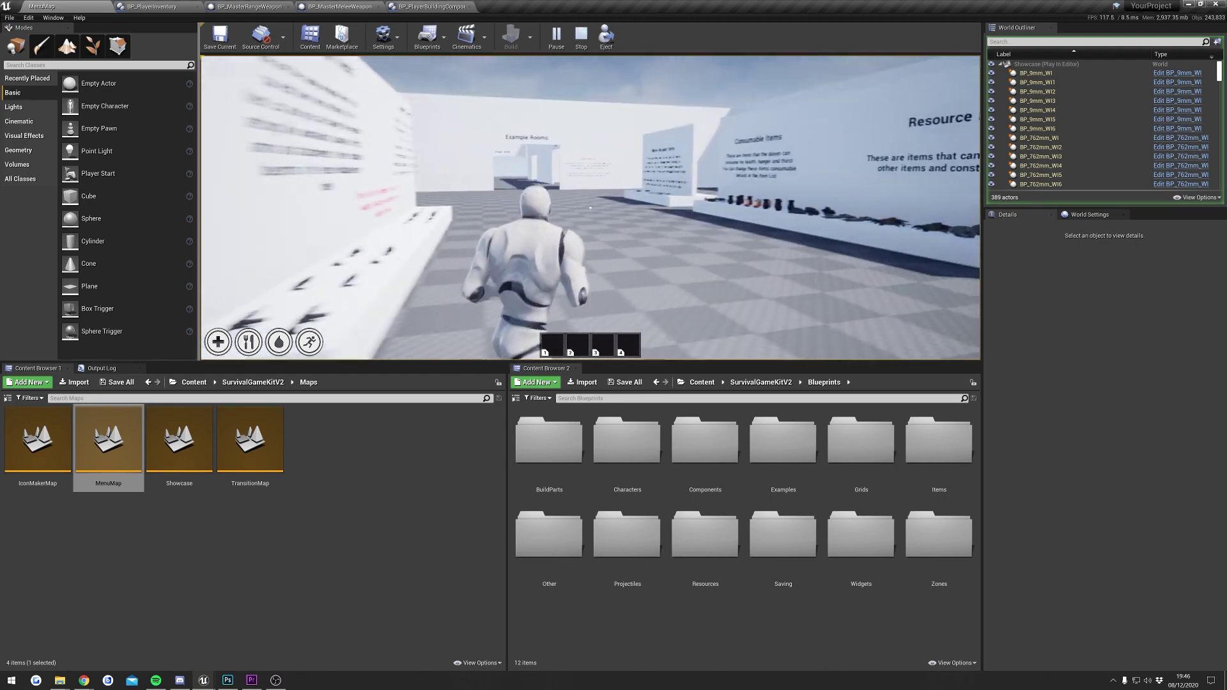
key(w)
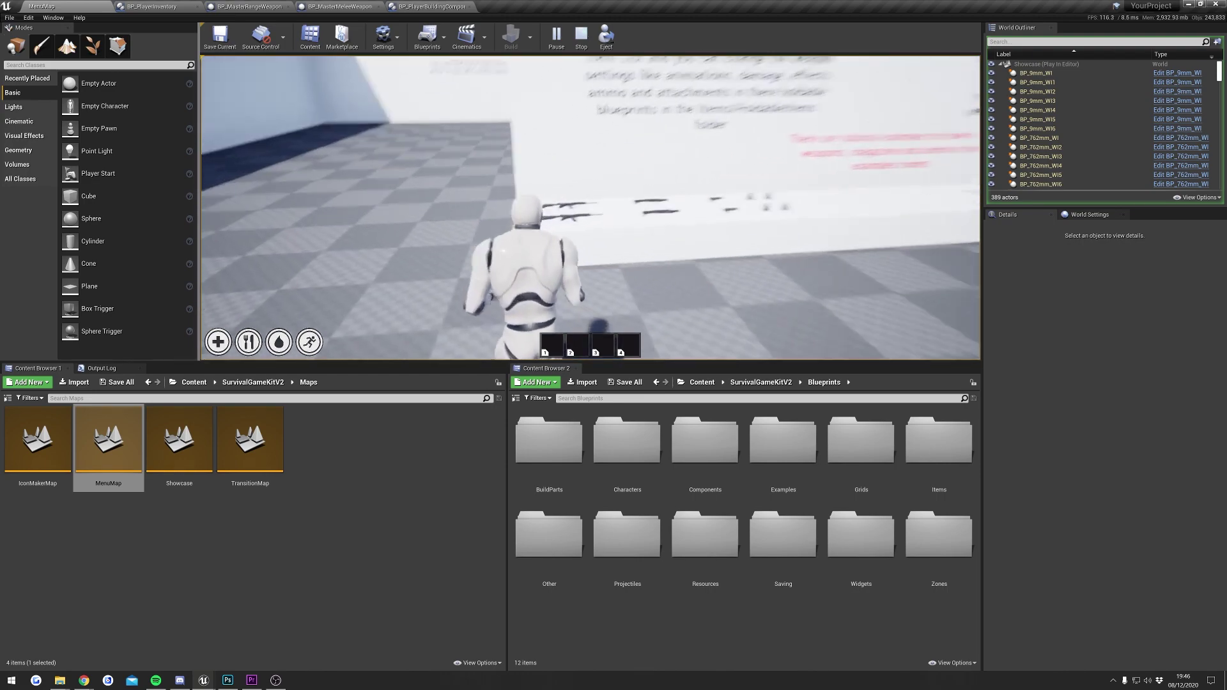
key(w)
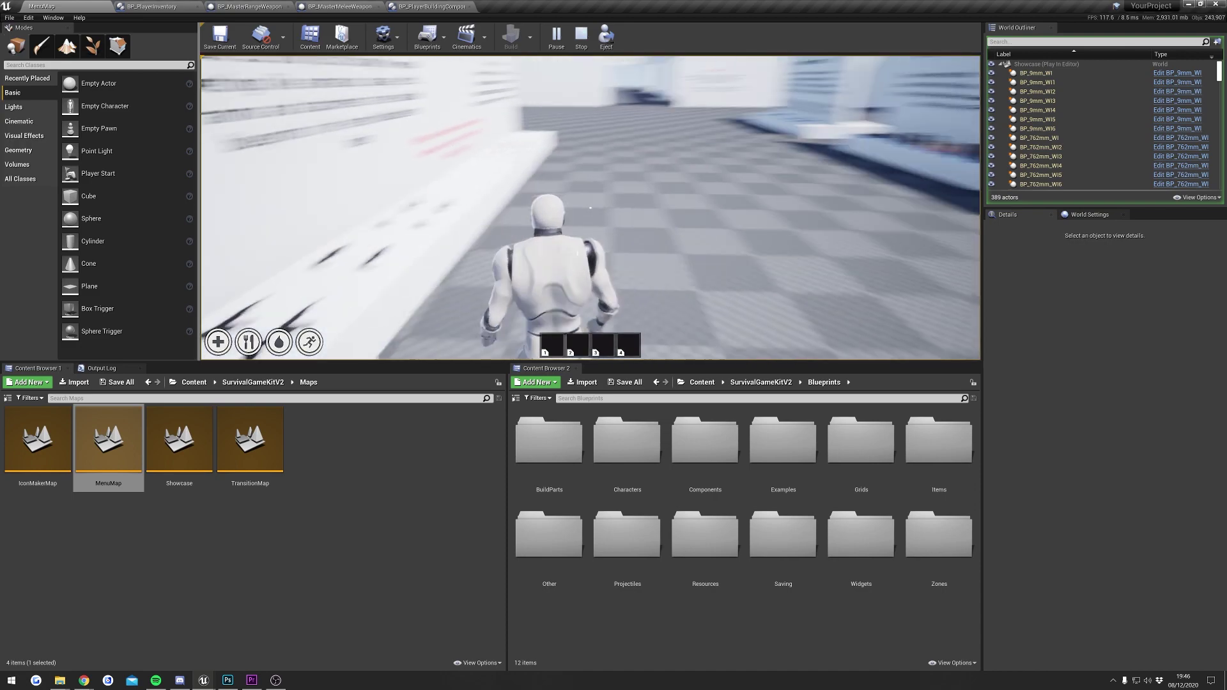
key(w)
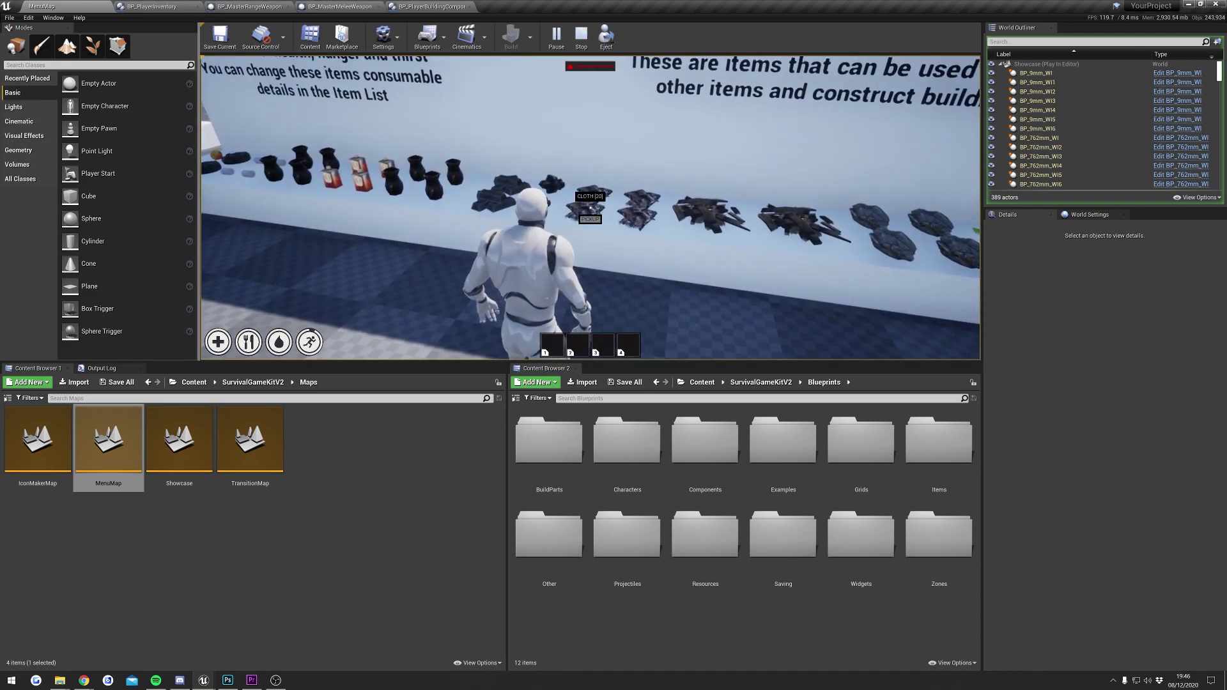
key(w)
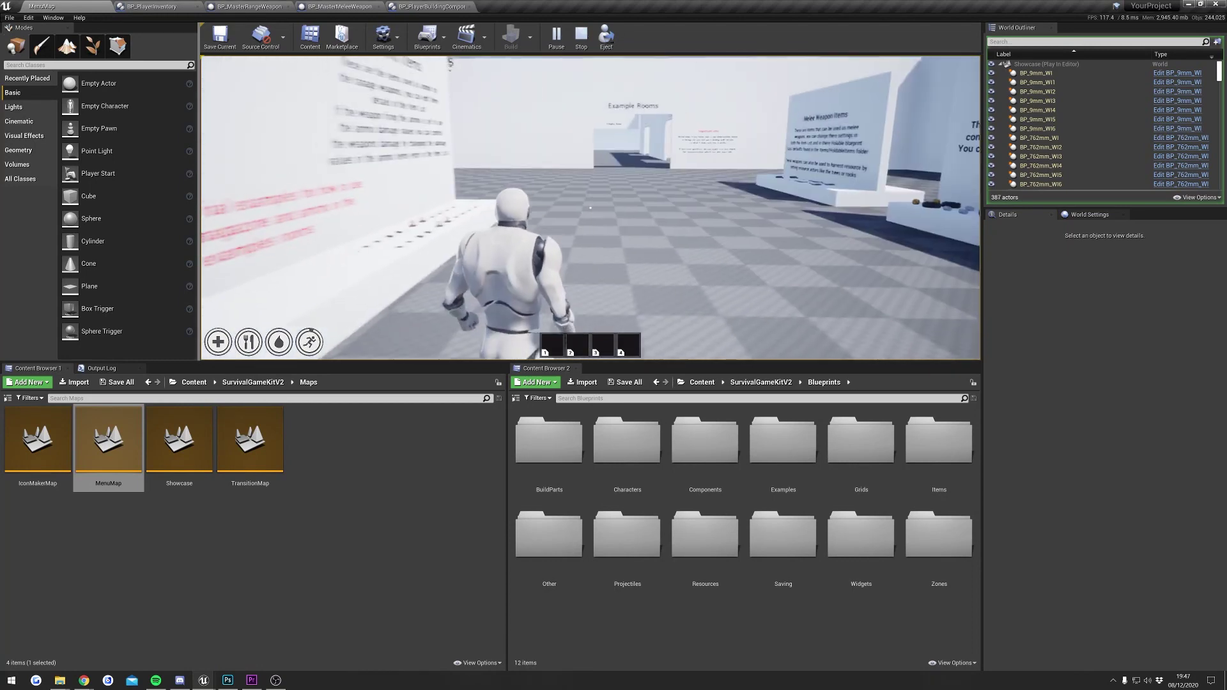
- Toggle the inventory and crafting panels, then head to Example Rooms and the controls wall
key(Tab)
key(Tab)
key(w)
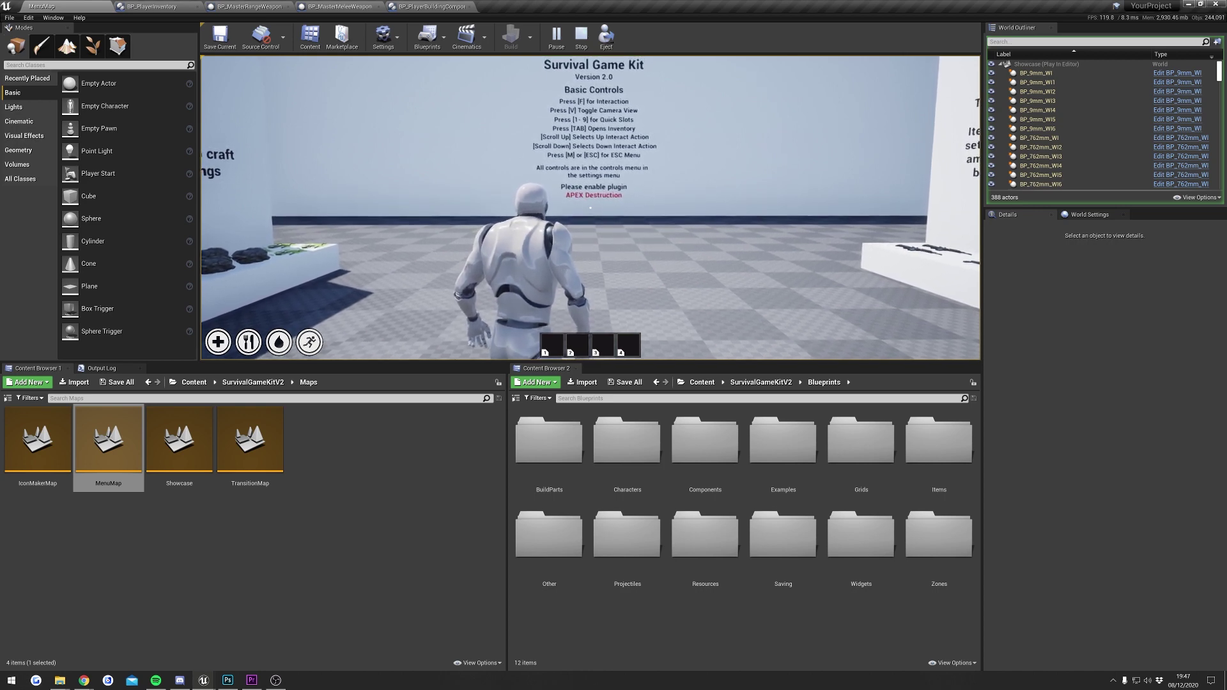
key(w)
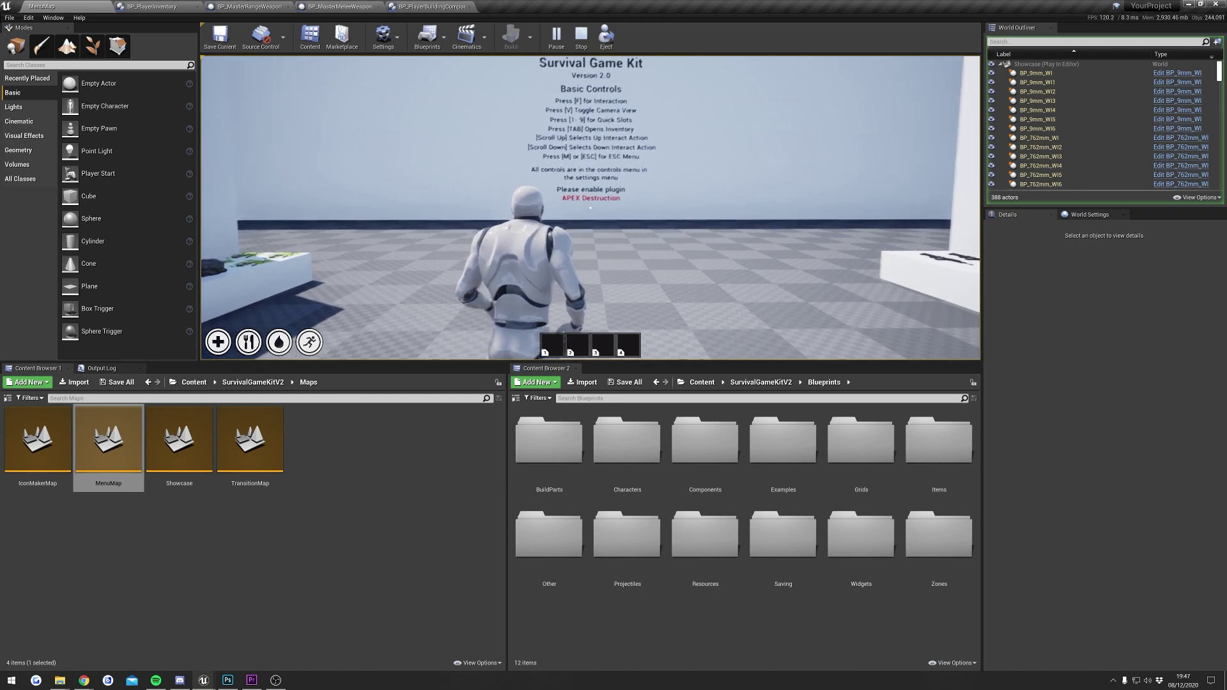